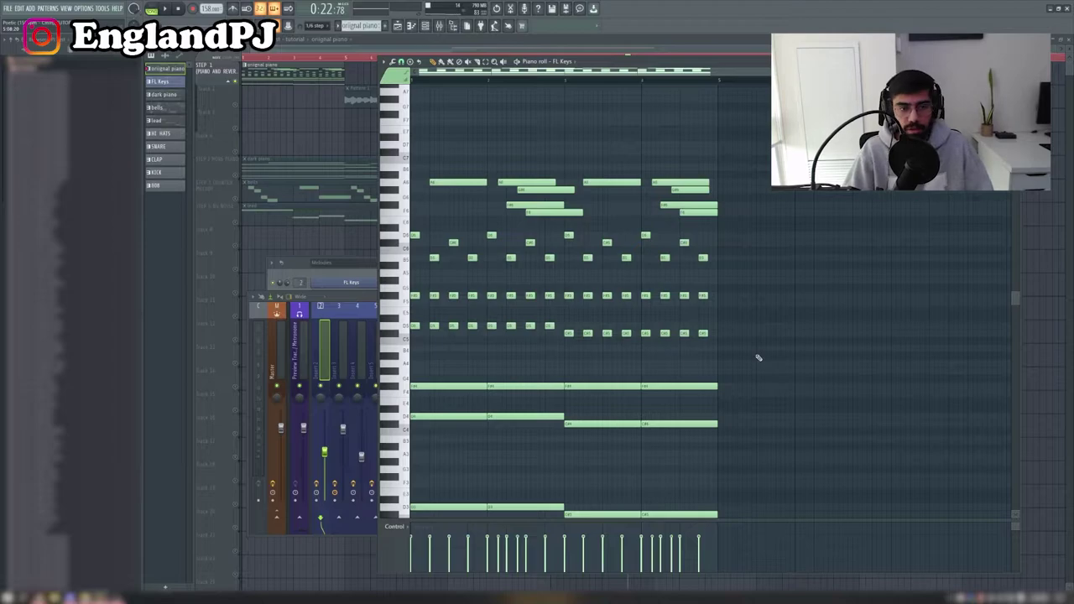
# Play back the complete FL Keys piano melody in the original piano pattern
pyautogui.press('space')
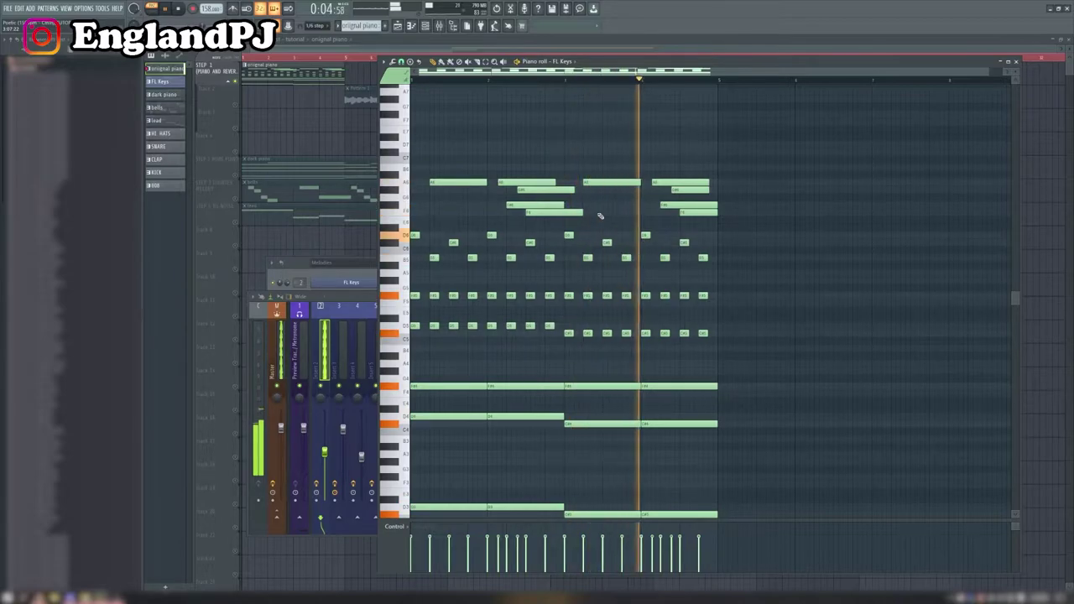
pyautogui.press('space')
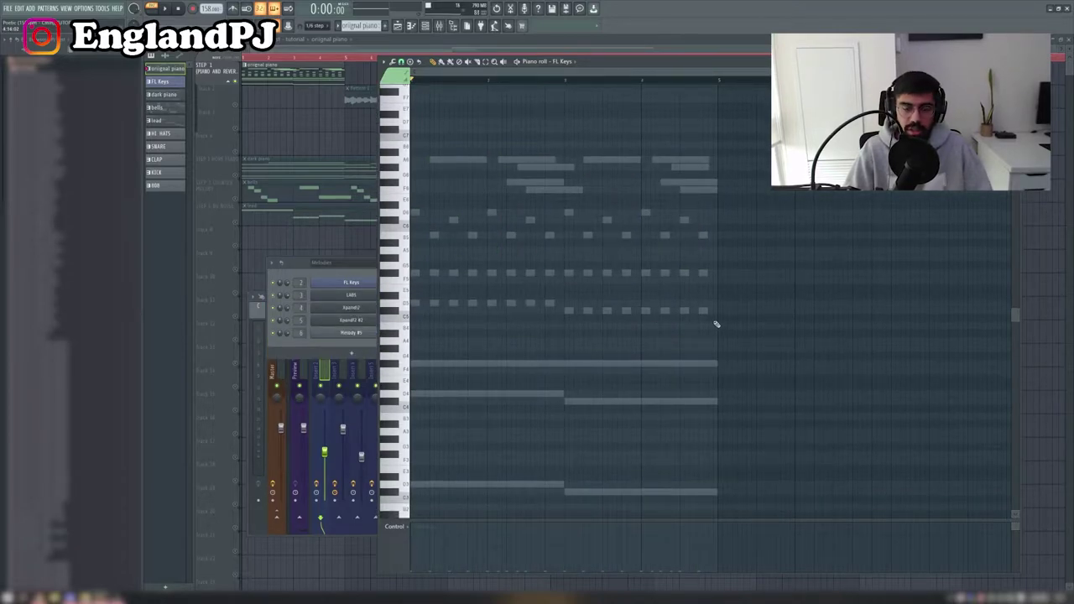
# Draw a one-bar D4 and F#4 chord in the FL Keys piano roll, duplicate it into bar 2 and play it back
pyautogui.click(418, 394)
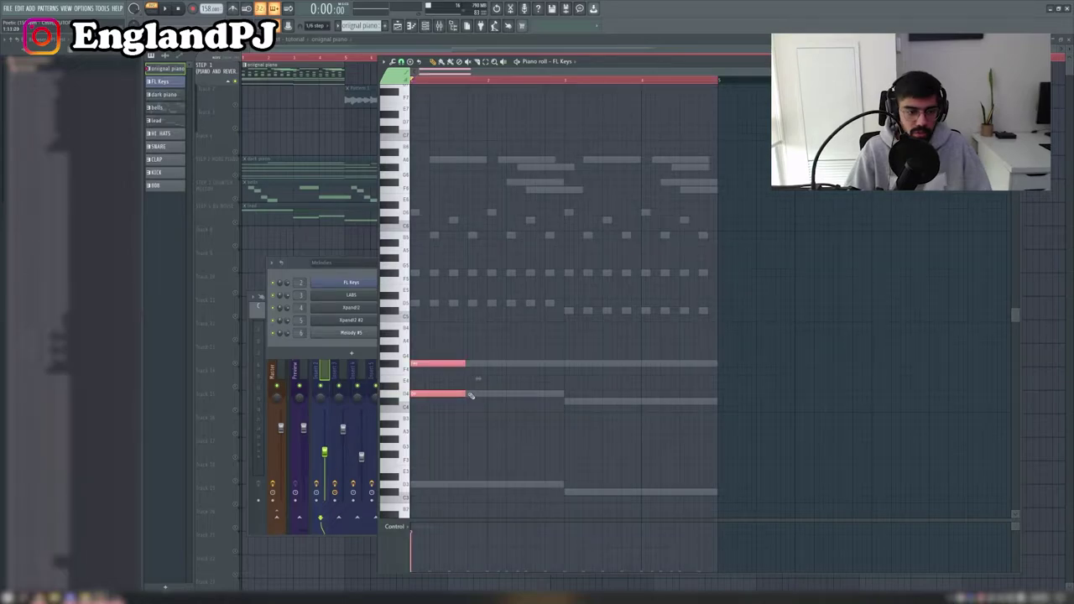
pyautogui.moveTo(470, 396); pyautogui.dragTo(486, 400)
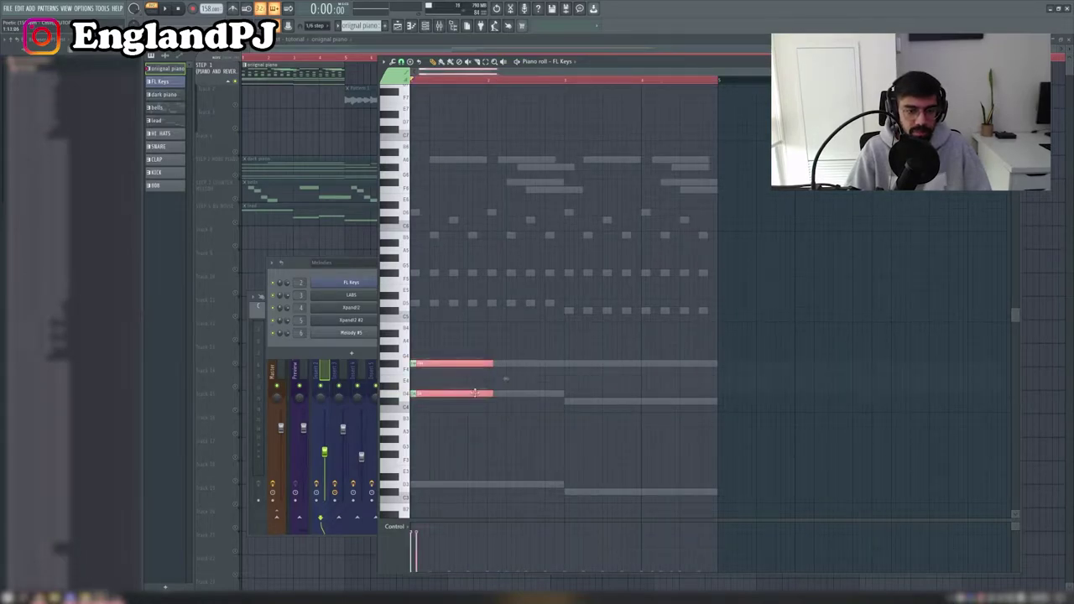
pyautogui.hotkey('ctrl', 'b')
pyautogui.press('space')
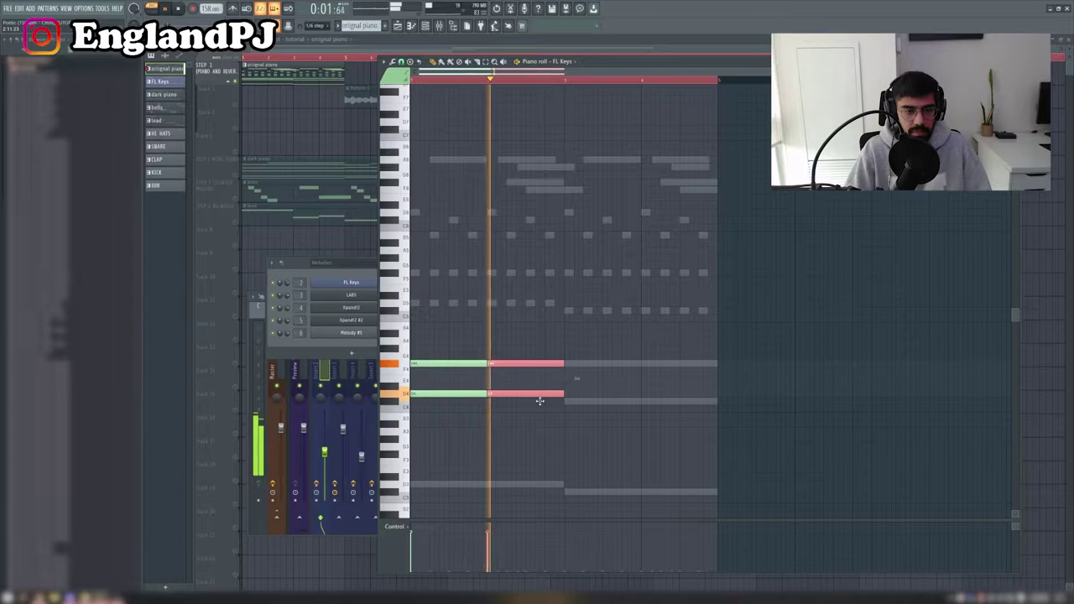
pyautogui.moveTo(580, 415); pyautogui.dragTo(475, 354)
pyautogui.press('space')
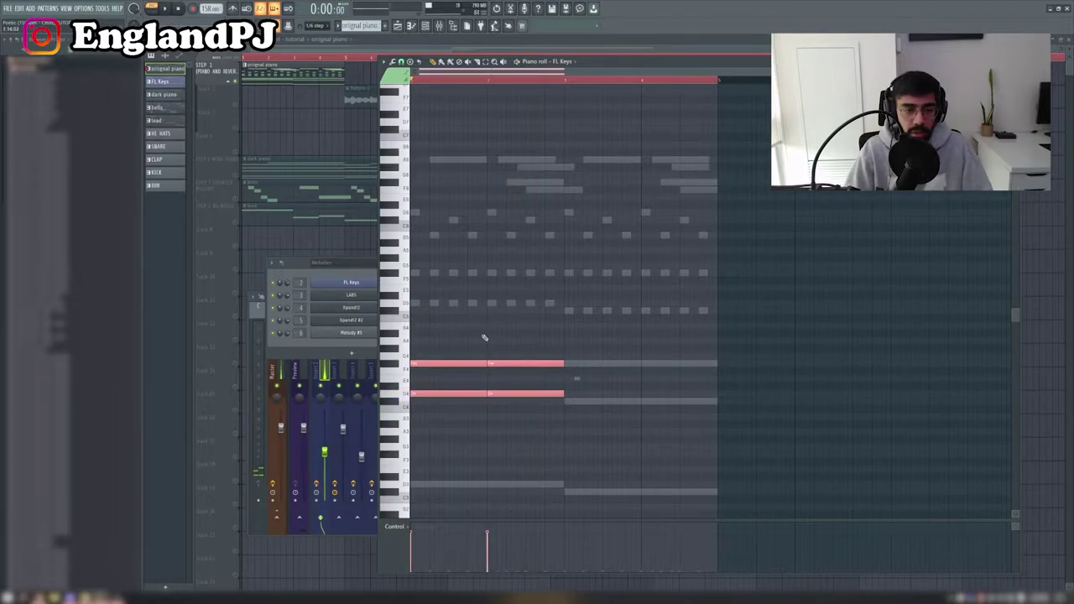
# Duplicate the two-bar chords into bars 3 and 4, lower their bottom notes to C#4, and play back the progression
pyautogui.hotkey('ctrl', 'b')
pyautogui.moveTo(629, 371); pyautogui.dragTo(670, 409)
pyautogui.hotkey('shift', 'Down')
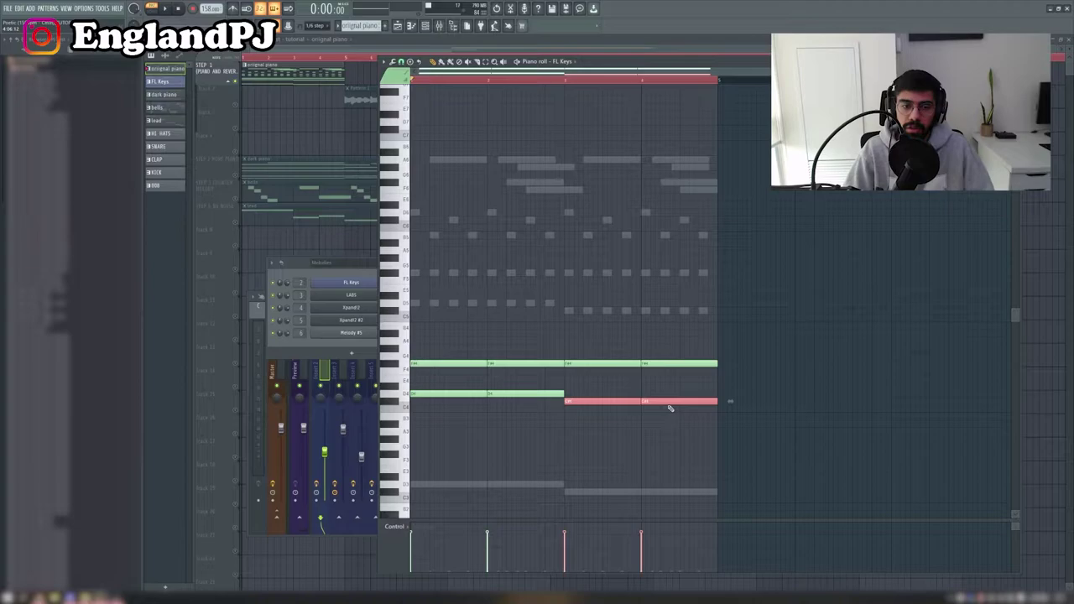
pyautogui.press('space')
pyautogui.hotkey('ctrl', 'd')
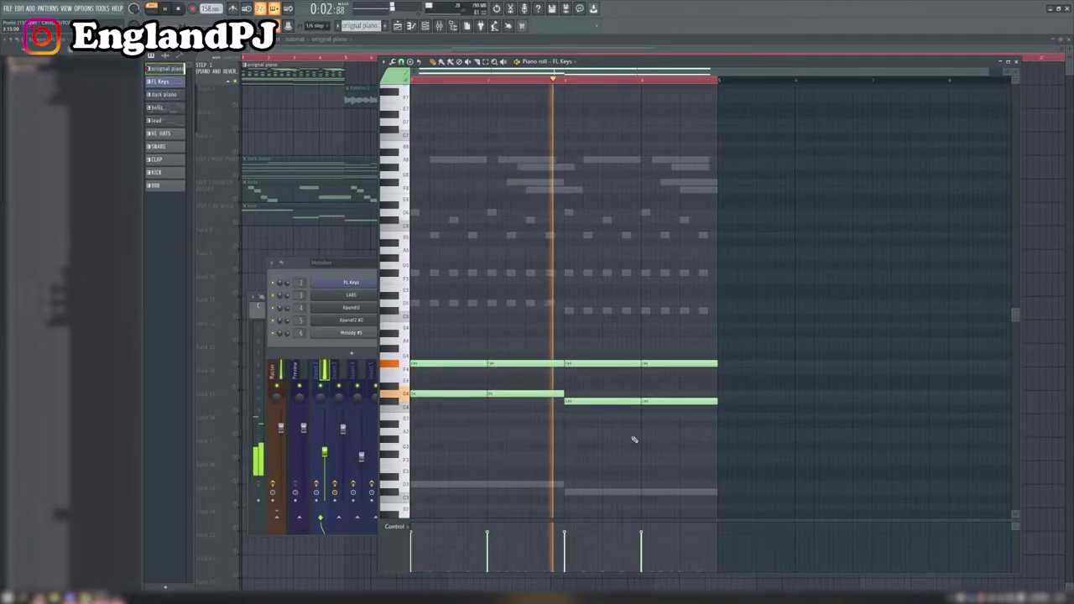
pyautogui.press('space')
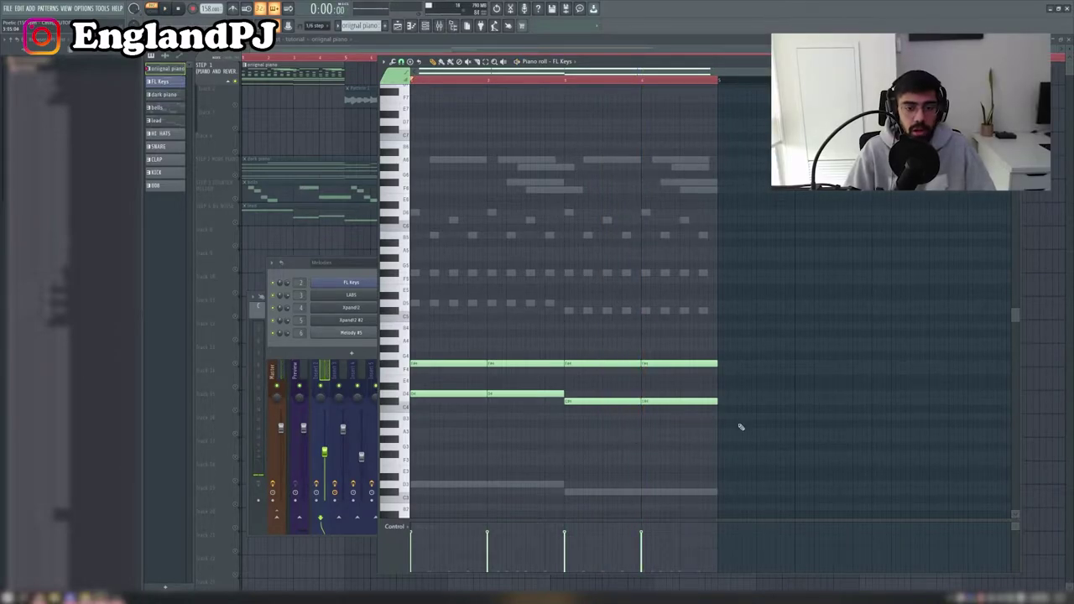
# Copy the lower chord notes down an octave to D3 and C#3, and copy the four-bar chords up an octave
pyautogui.moveTo(758, 426); pyautogui.dragTo(435, 394)
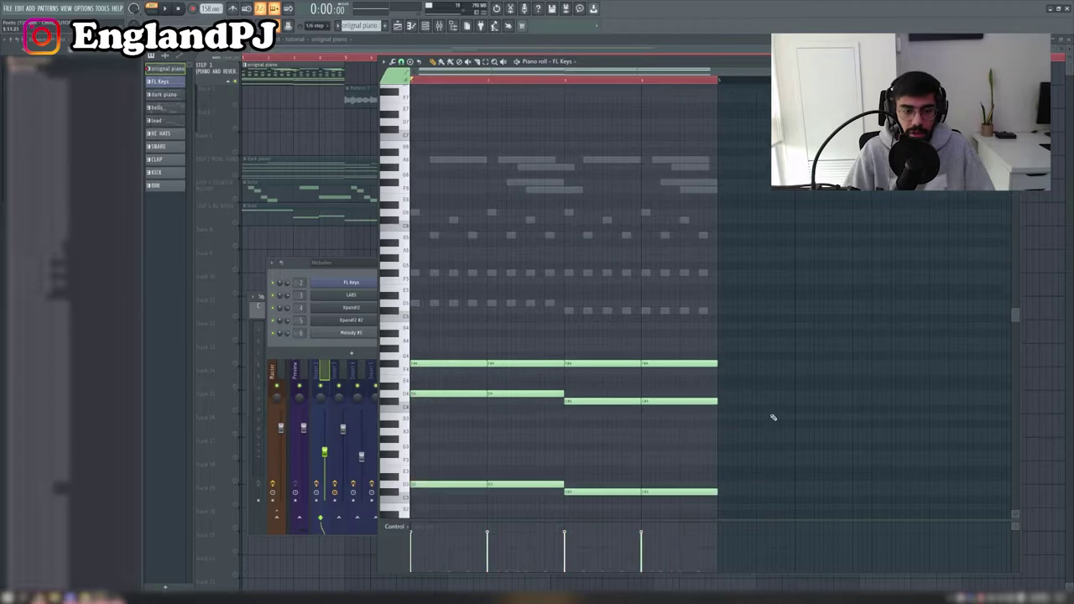
pyautogui.moveTo(765, 412); pyautogui.dragTo(412, 314)
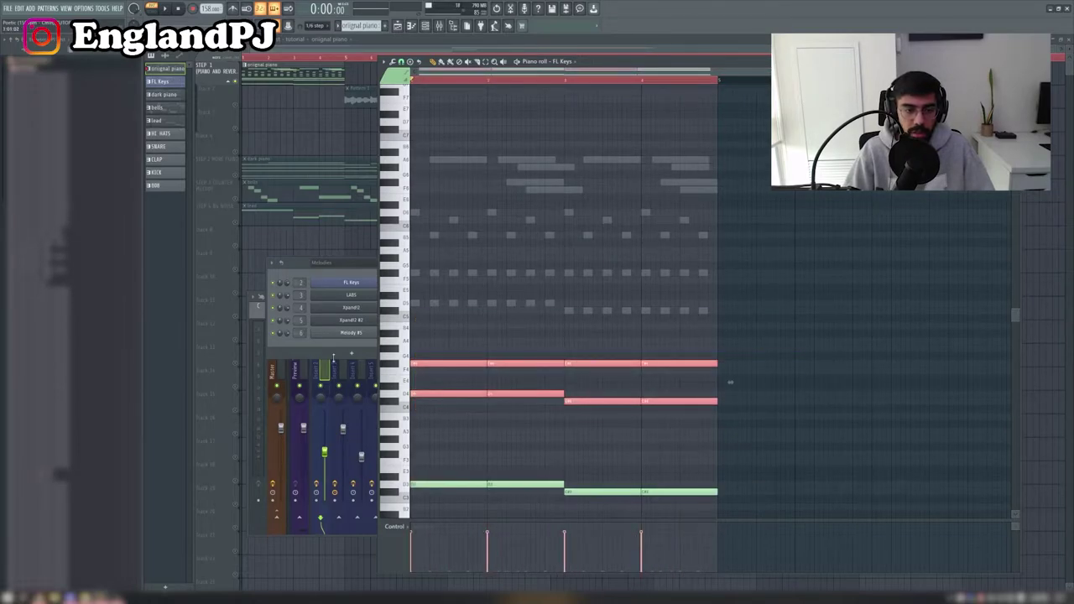
pyautogui.hotkey('ctrl', 'c')
pyautogui.hotkey('ctrl', 'v')
pyautogui.hotkey('ctrl', 'Up')
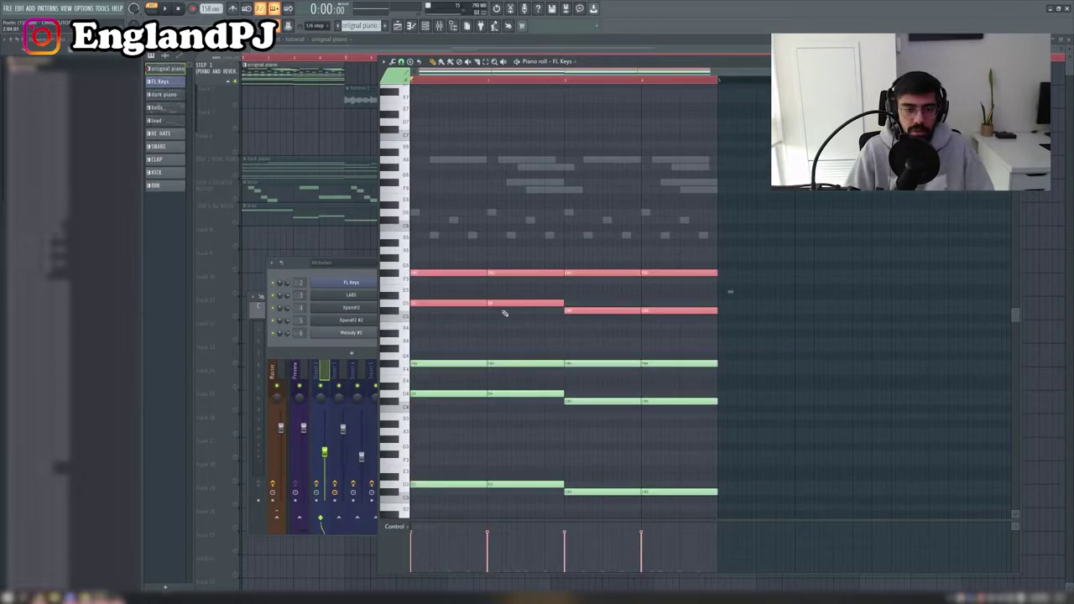
# Turn the upper-octave chords into short notes repeated on every beat across all four bars, and play them back
pyautogui.moveTo(485, 302)
pyautogui.mouseDown()
pyautogui.moveTo(417, 314)
pyautogui.moveTo(434, 314)
pyautogui.mouseUp()
pyautogui.keyDown('ctrl'); pyautogui.moveTo(753, 348); pyautogui.dragTo(412, 261); pyautogui.keyUp('ctrl')
pyautogui.keyDown('shift'); pyautogui.moveTo(415, 273); pyautogui.dragTo(452, 273); pyautogui.keyUp('shift')
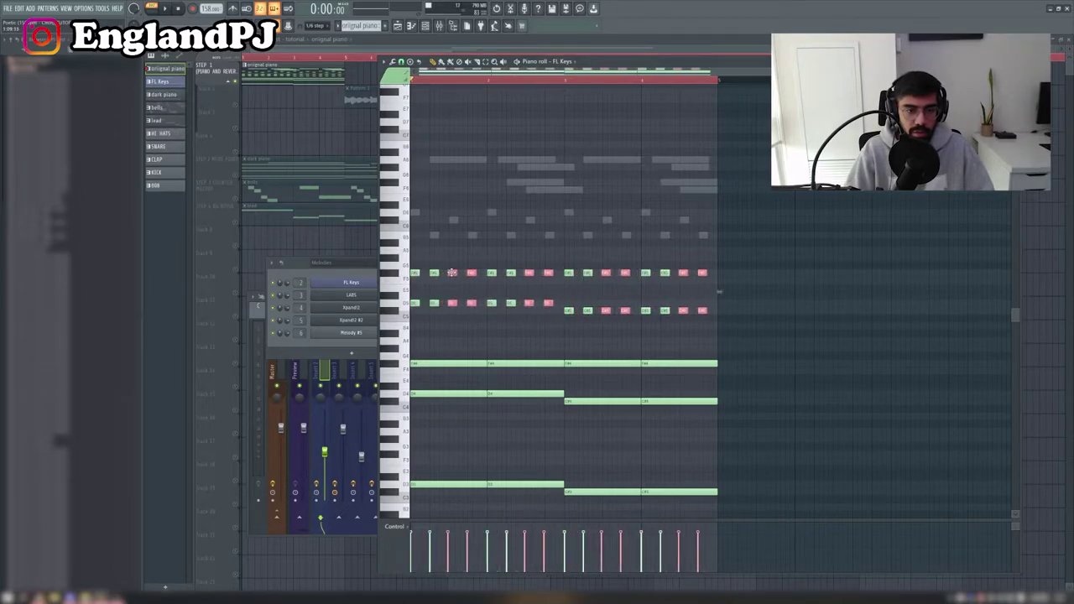
pyautogui.hotkey('ctrl', 'd')
pyautogui.press('space')
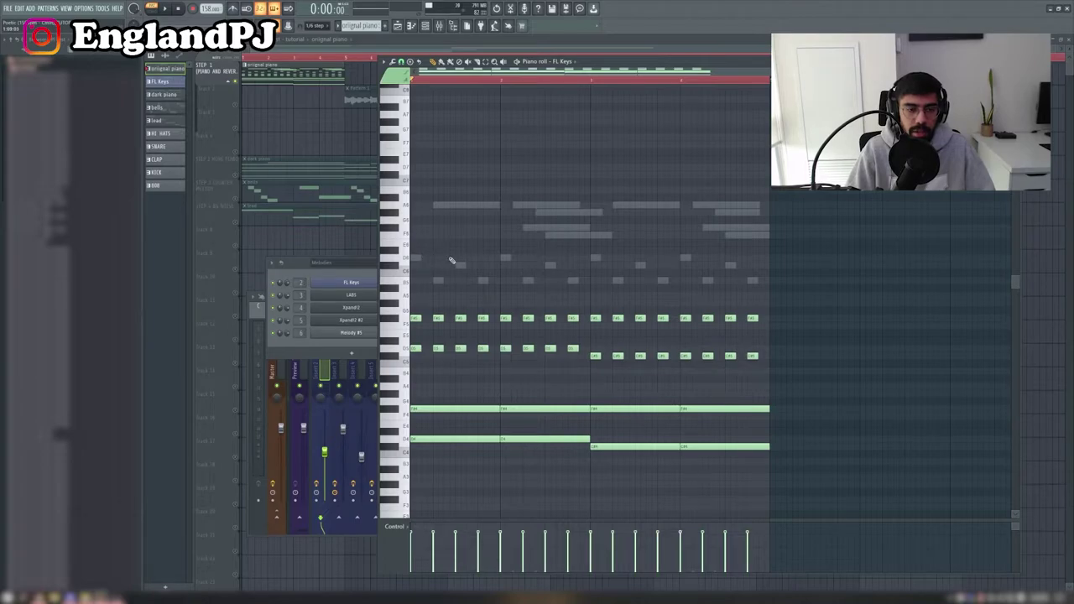
# Bring back the high melody notes above the short repeating notes and play back the full pattern
pyautogui.press('space')
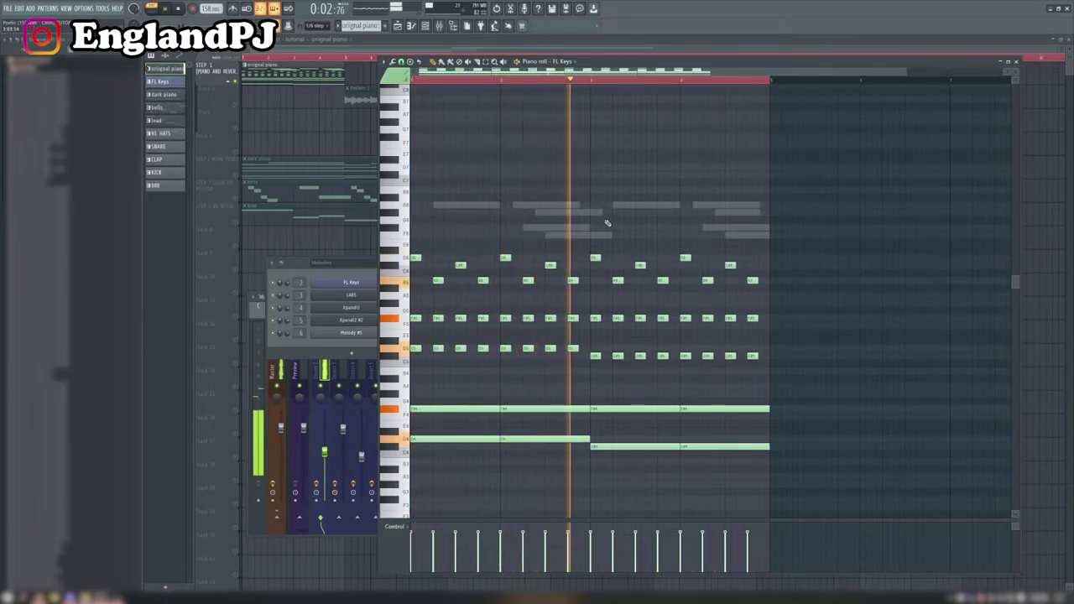
pyautogui.press('space')
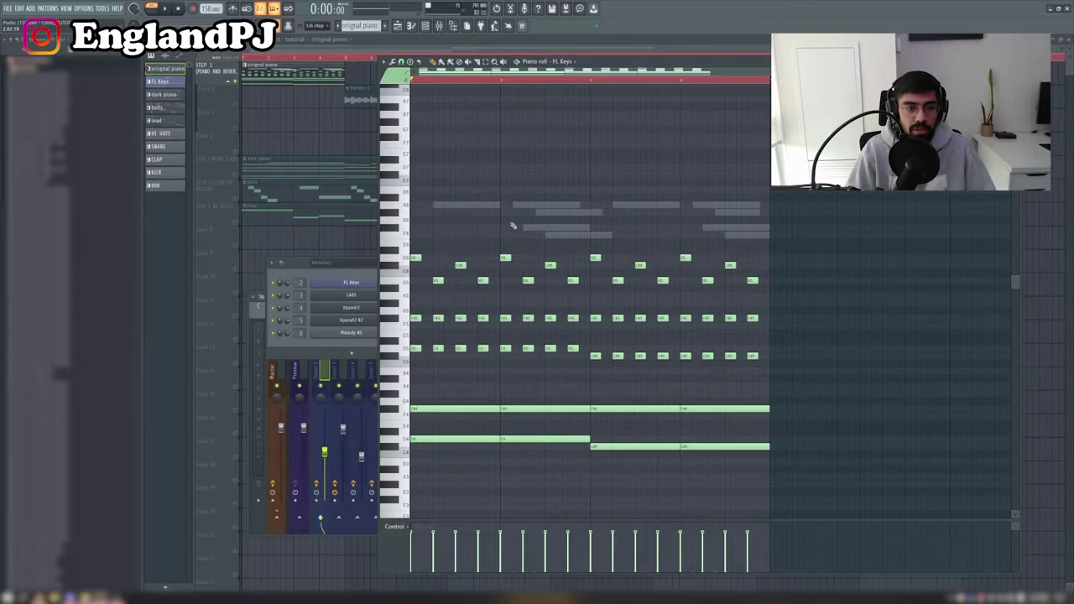
pyautogui.hotkey('ctrl', 'z')
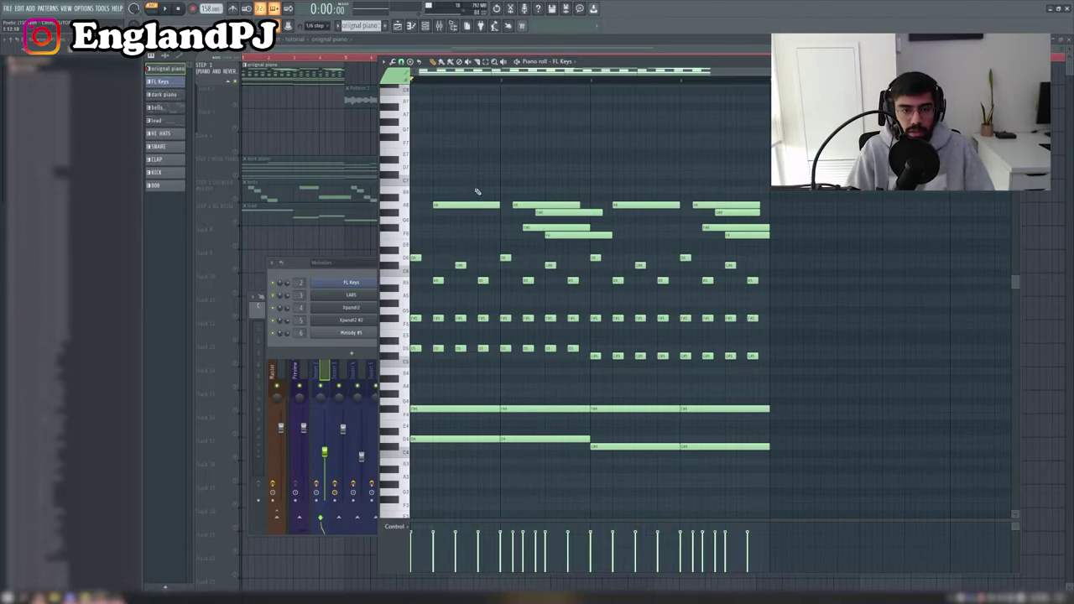
pyautogui.moveTo(476, 191); pyautogui.dragTo(590, 244)
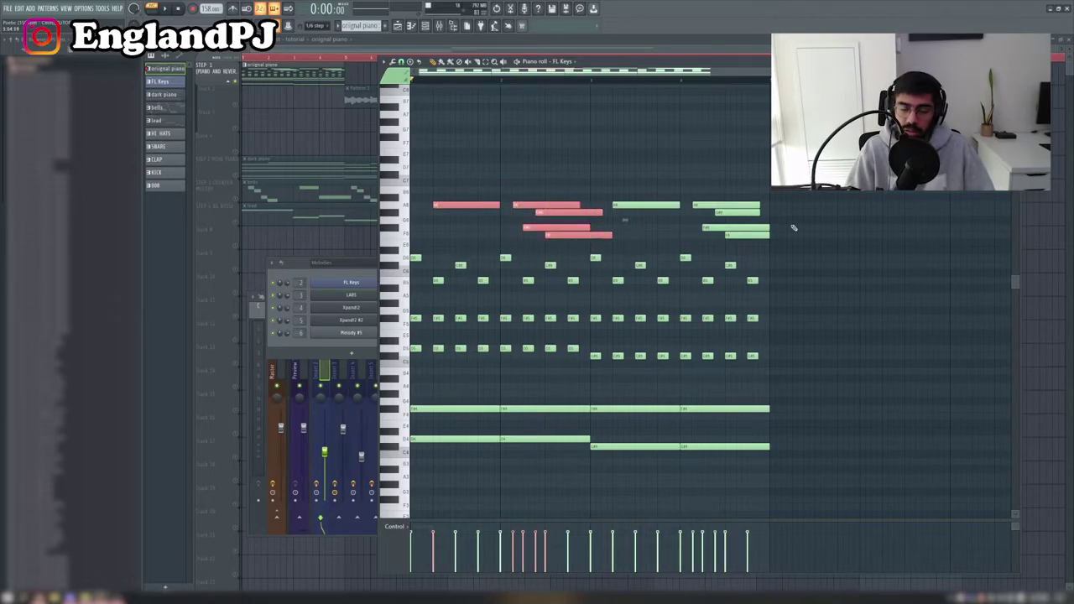
pyautogui.press('space')
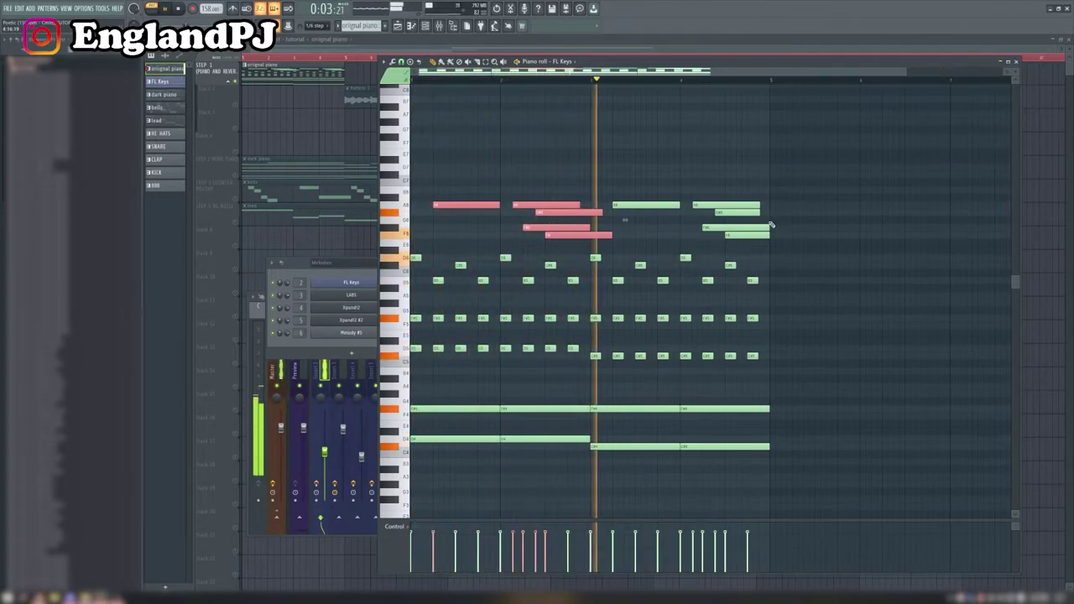
pyautogui.press('space')
pyautogui.keyDown('ctrl'); pyautogui.click(690, 152); pyautogui.keyUp('ctrl')
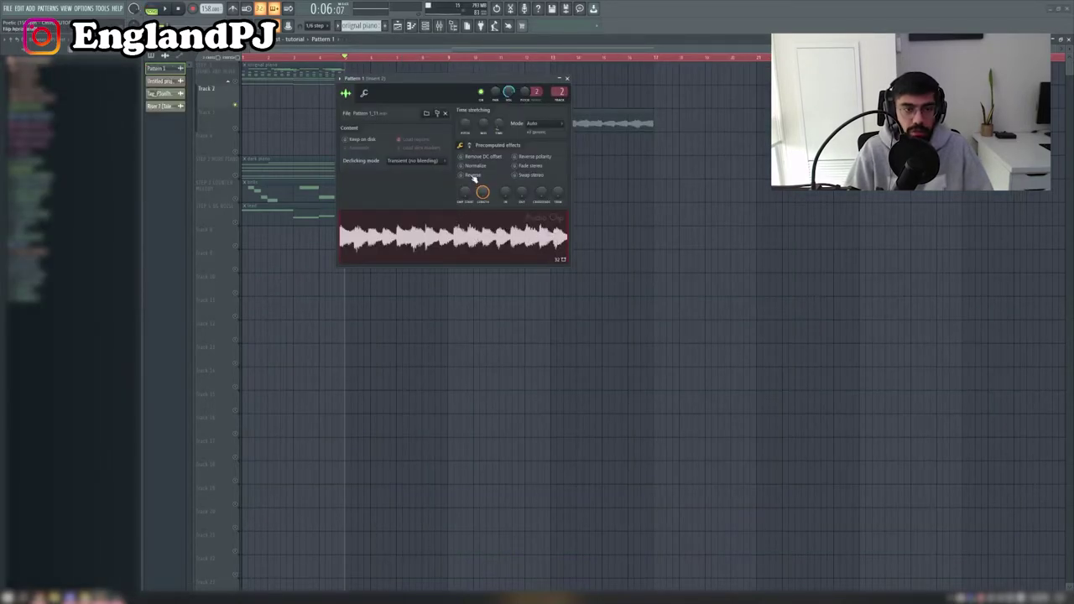
# Reverse the Pattern 1 audio clip, close its settings and play it back
pyautogui.click(474, 176)
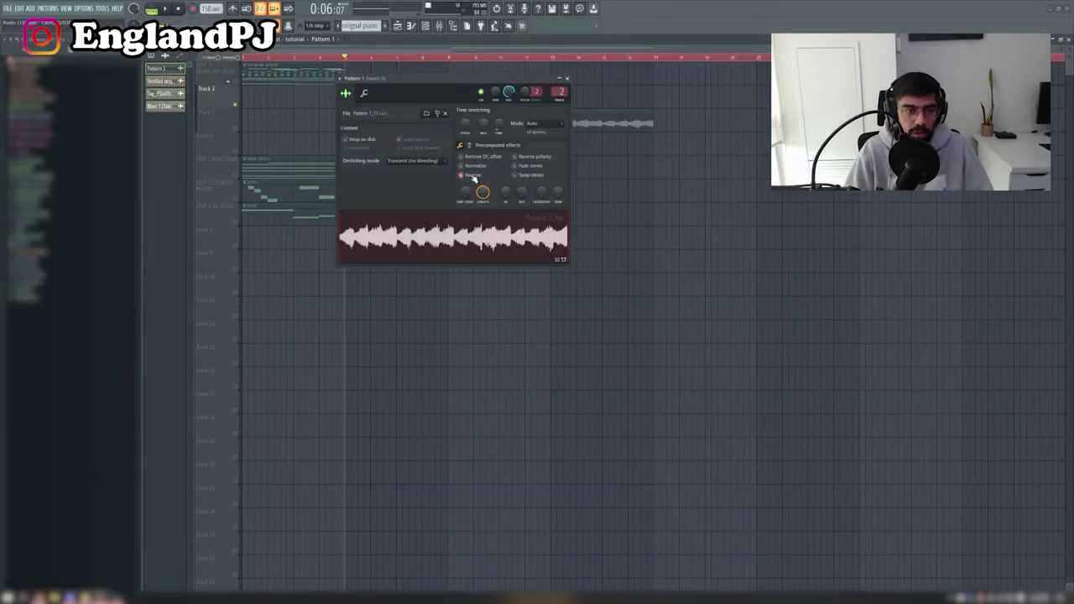
pyautogui.click(566, 78)
pyautogui.press('space')
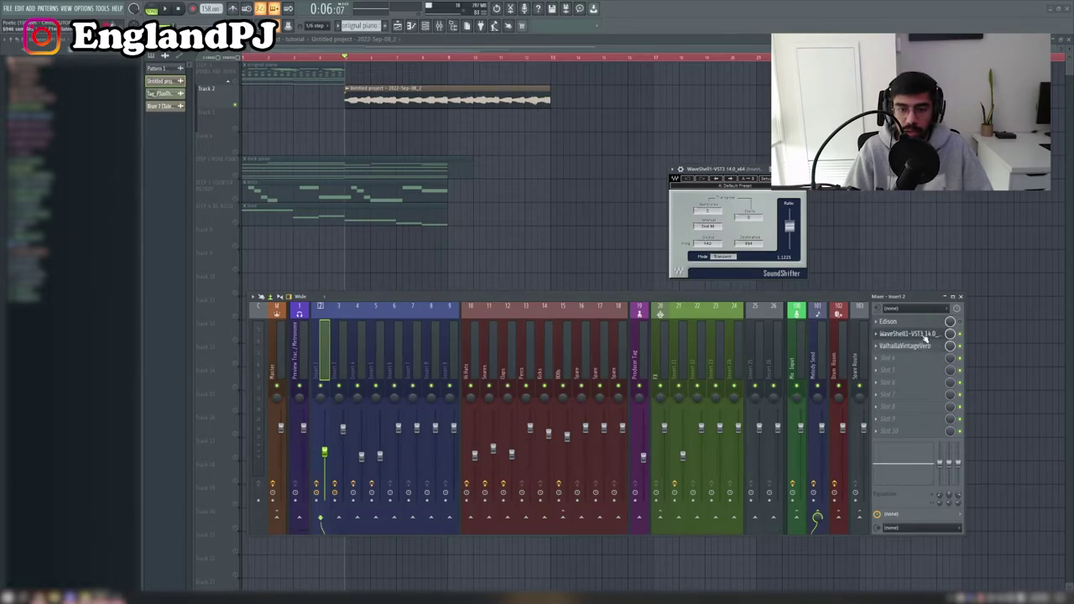
# Close the SoundShifter plugin on mixer Insert 2 and play back the rendered audio clip
pyautogui.click(898, 334)
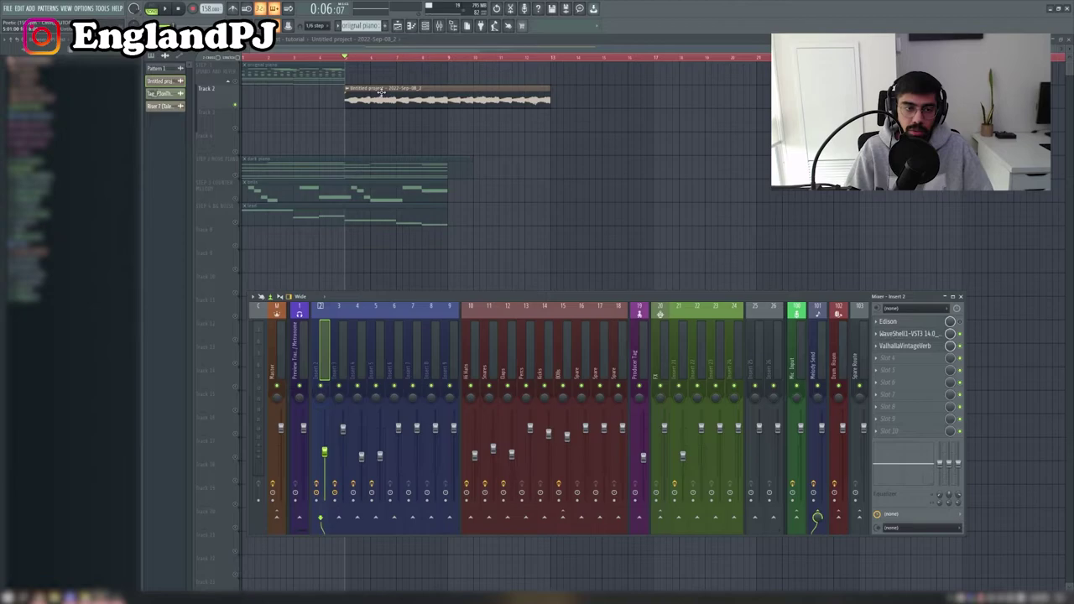
pyautogui.press('space')
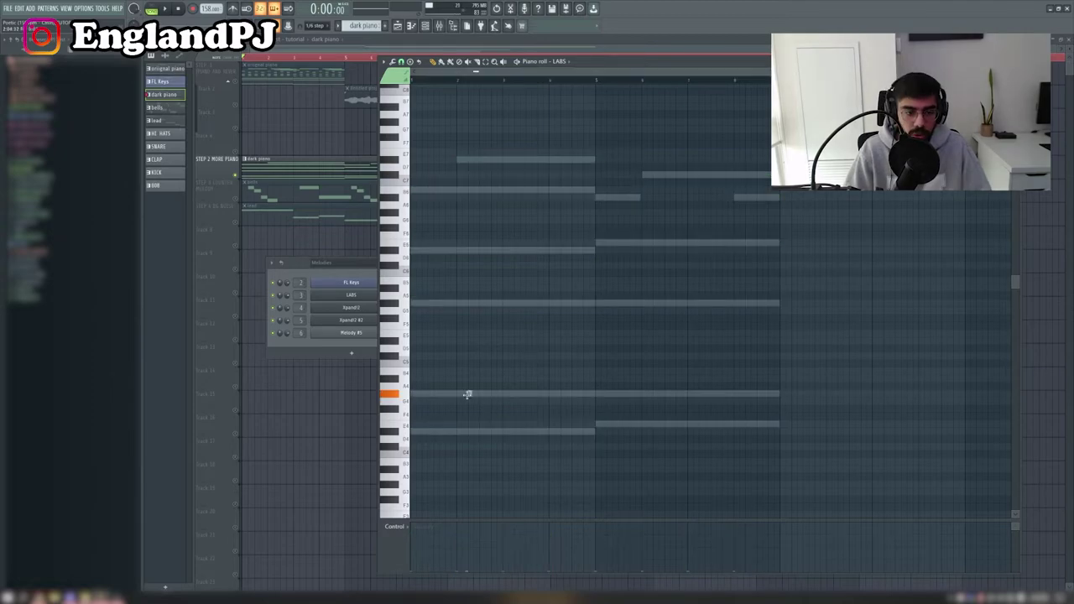
# Place G#4 and D#4 notes at the start of the LABS dark piano pattern and extend both to four bars
pyautogui.click(413, 394)
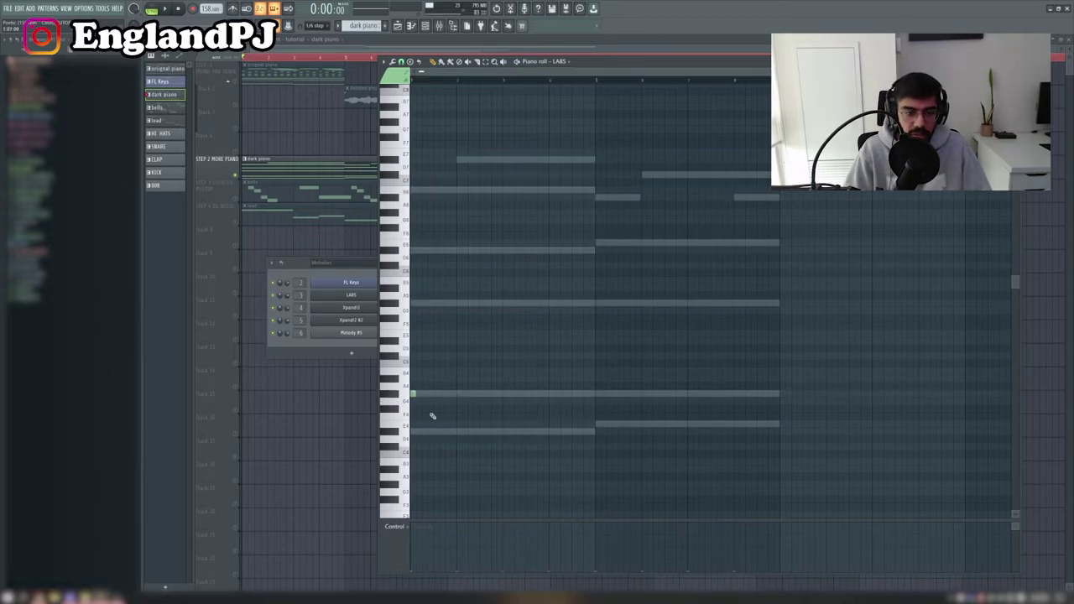
pyautogui.click(413, 432)
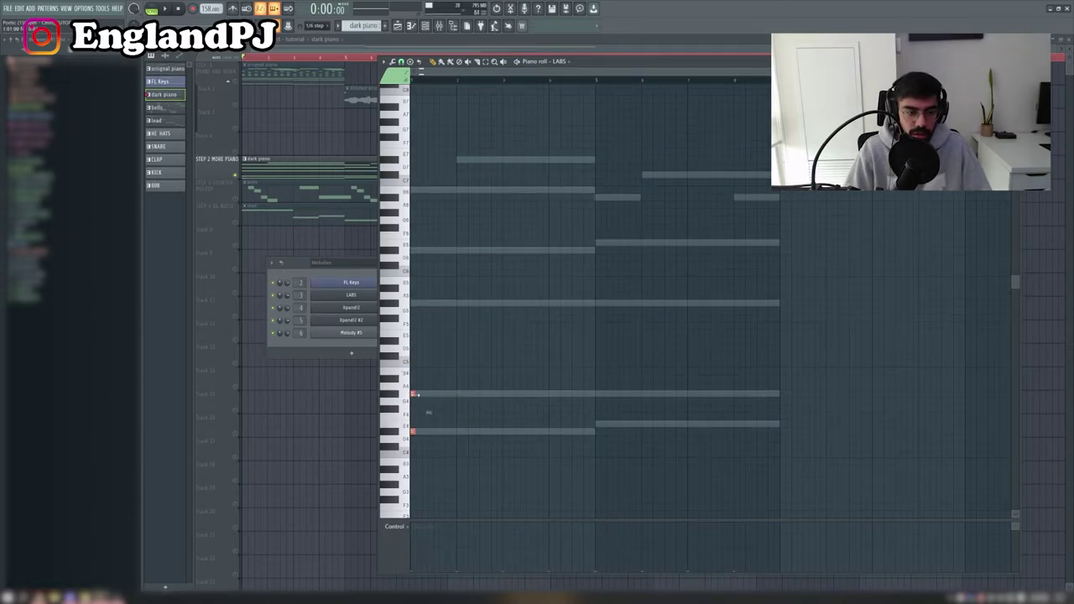
pyautogui.hotkey('ctrl', 'a')
pyautogui.moveTo(416, 432); pyautogui.dragTo(597, 417)
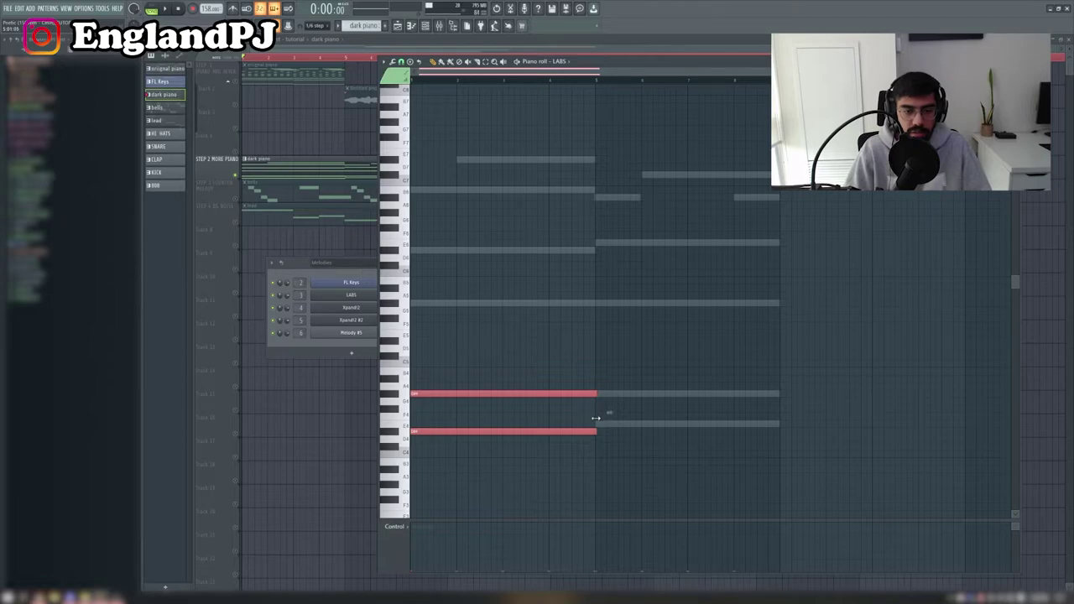
pyautogui.hotkey('ctrl', 'd')
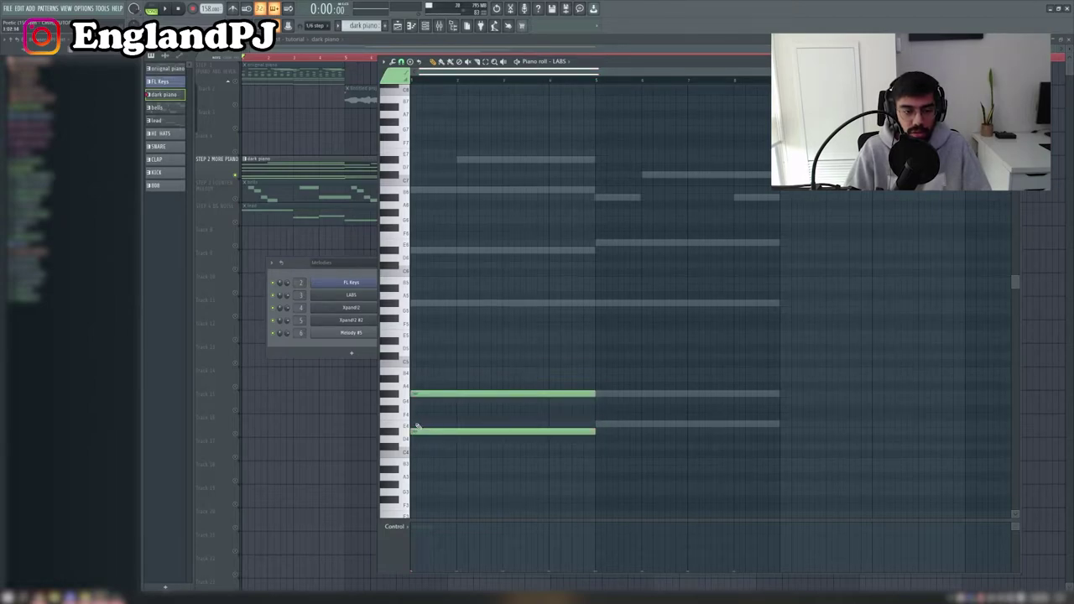
# Duplicate the four-bar LABS chord into bars 5 to 8 and raise its lower note to E4
pyautogui.hotkey('ctrl', 'a')
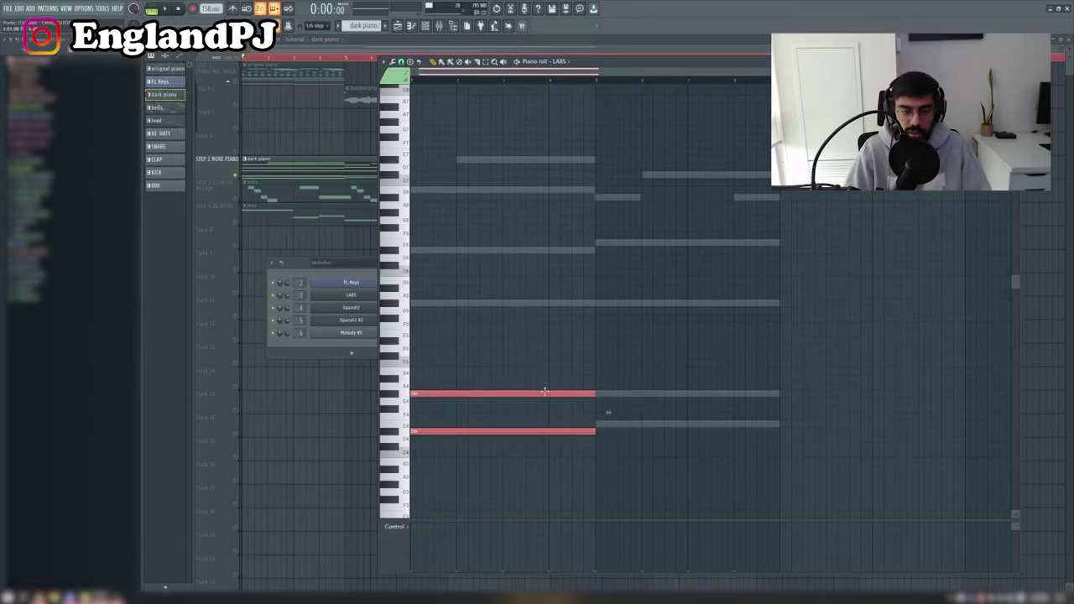
pyautogui.hotkey('ctrl', 'b')
pyautogui.moveTo(677, 431); pyautogui.dragTo(676, 424)
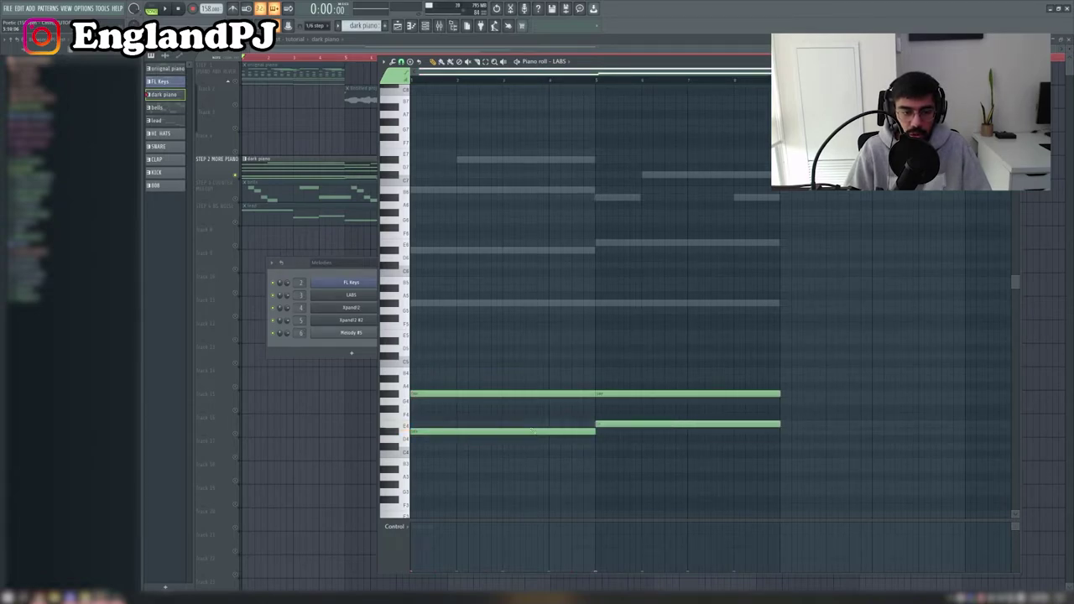
# Copy the LABS chords up an octave, and raise the copied D# and E notes one more octave to D#6 and E6
pyautogui.hotkey('ctrl', 'a')
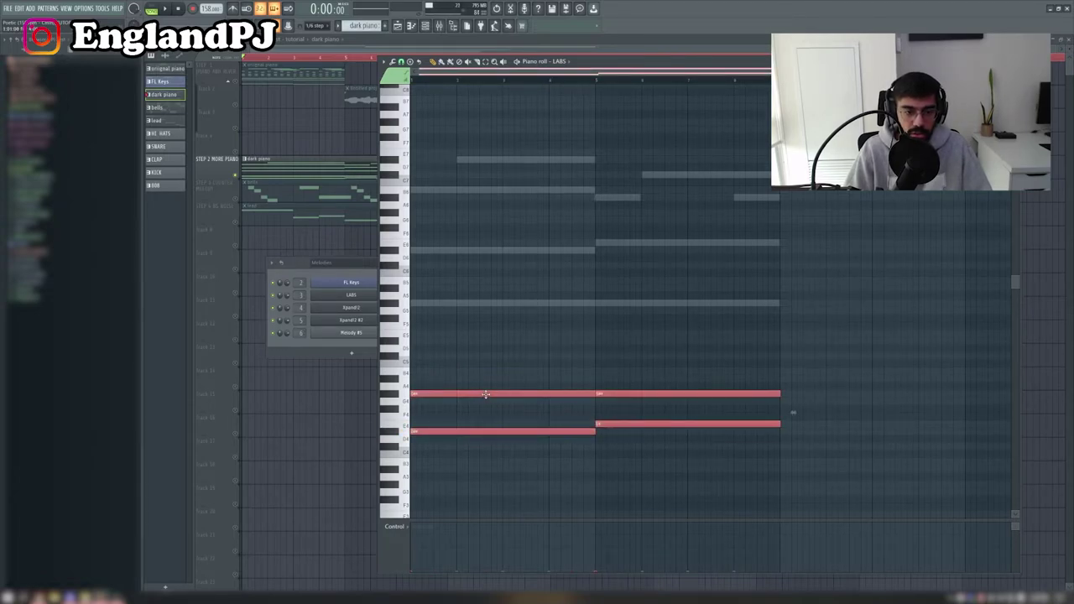
pyautogui.moveTo(673, 366); pyautogui.dragTo(527, 327)
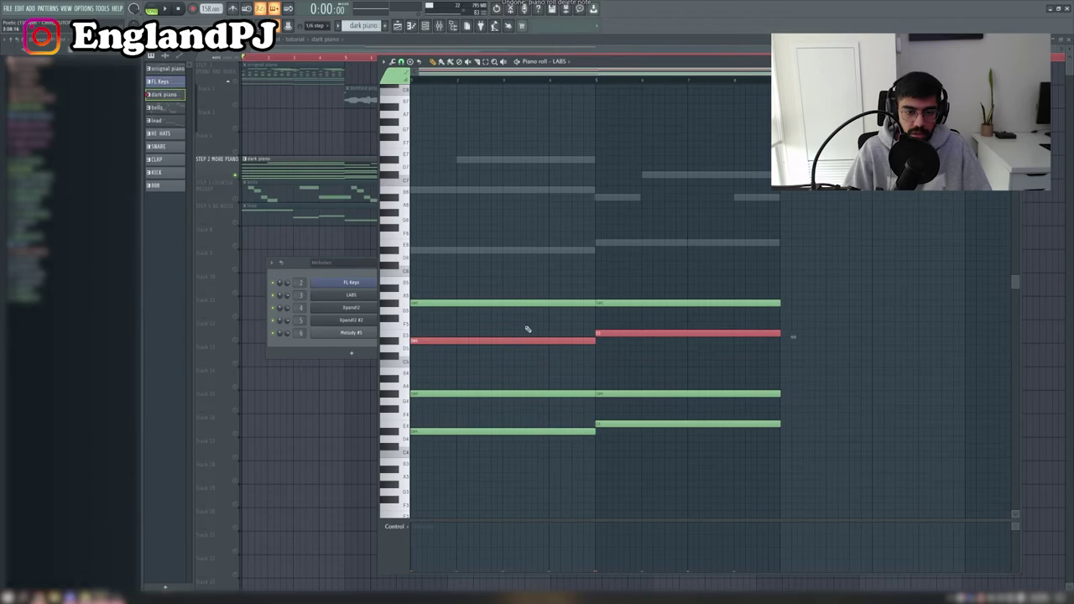
pyautogui.hotkey('ctrl', 'Up')
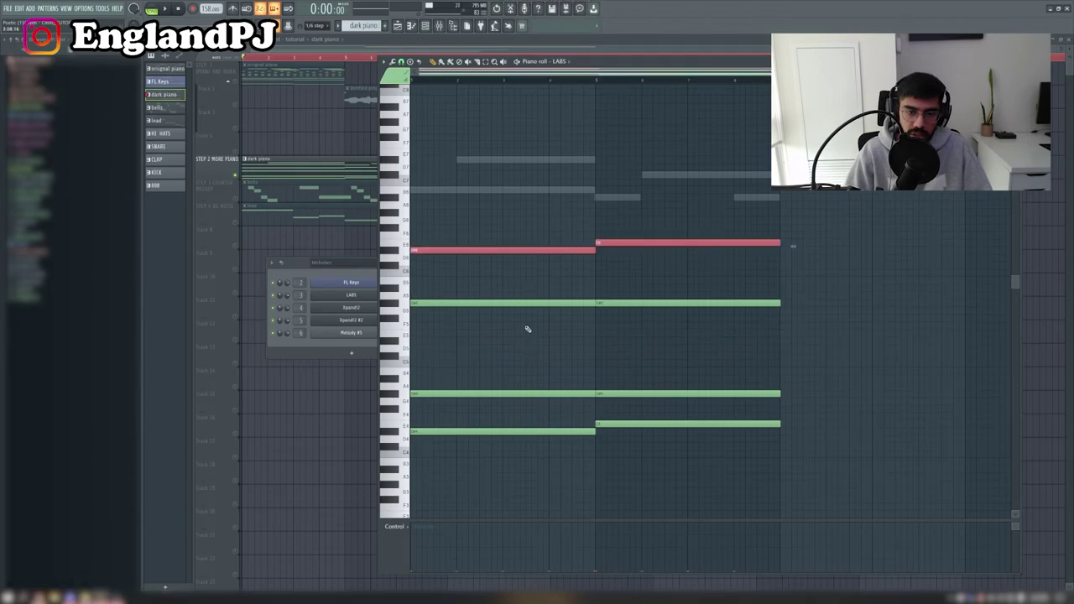
pyautogui.keyDown('ctrl'); pyautogui.click(528, 334); pyautogui.keyUp('ctrl')
pyautogui.moveTo(772, 472); pyautogui.dragTo(443, 196)
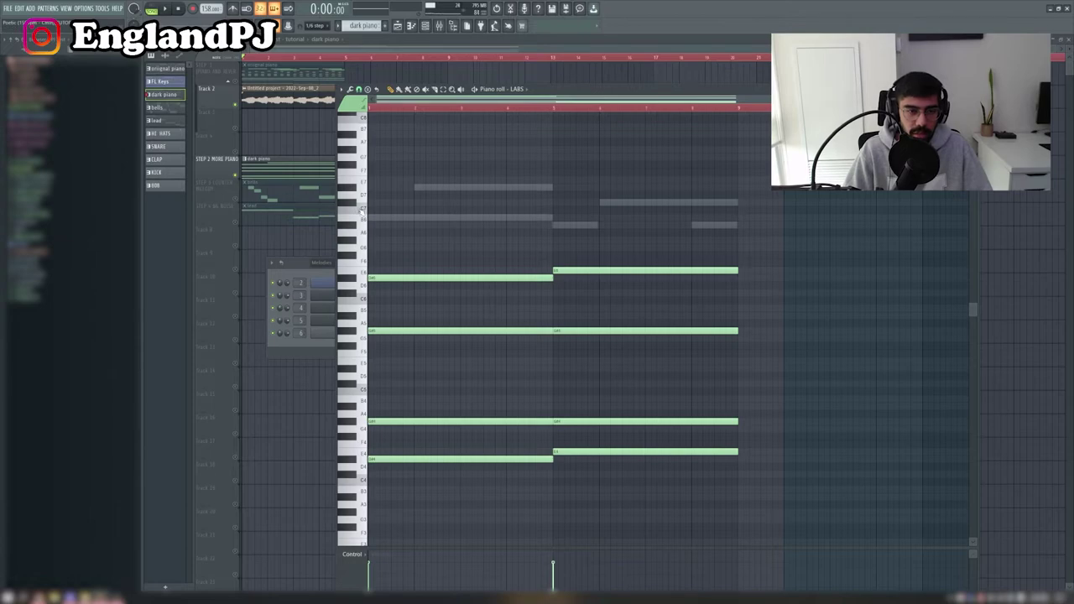
# Add B6, D#7, A#6 and C#7 melody notes above the LABS chords along the ghost notes, play them back and close the piano roll
pyautogui.click(382, 219)
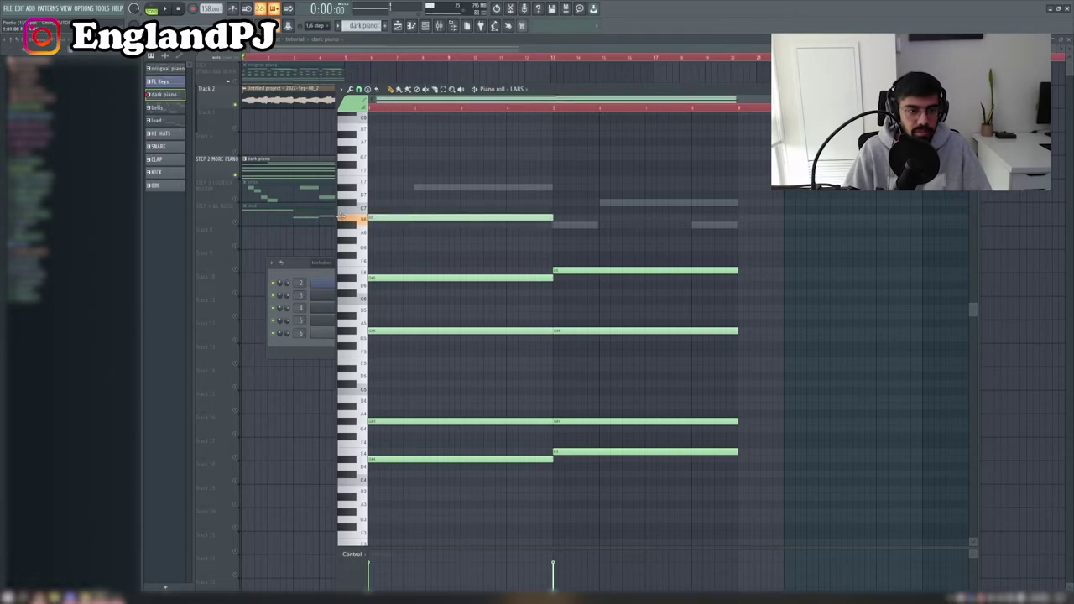
pyautogui.click(413, 188)
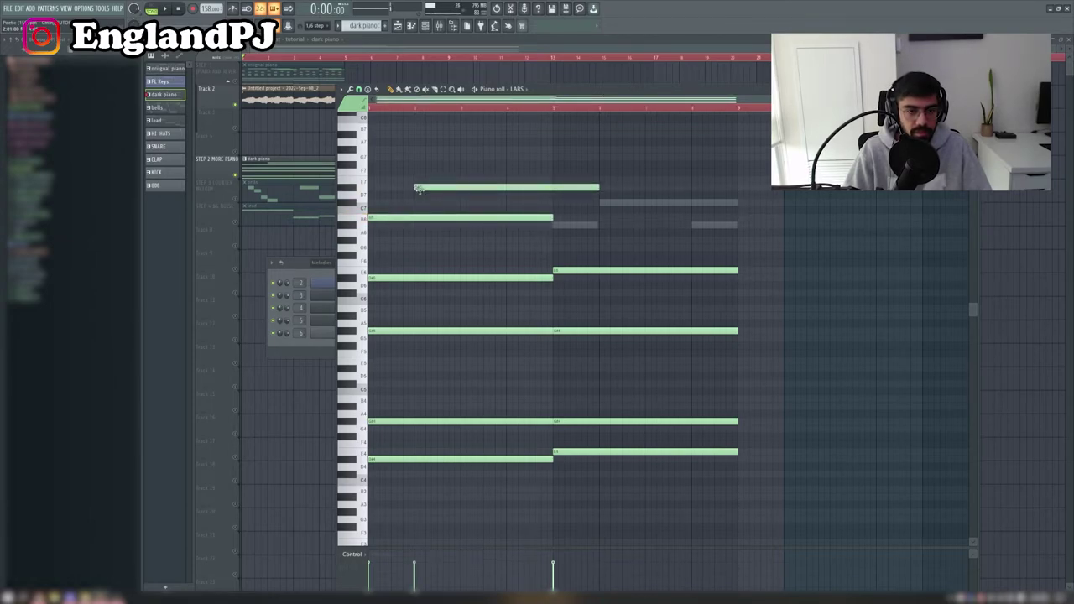
pyautogui.click(553, 225)
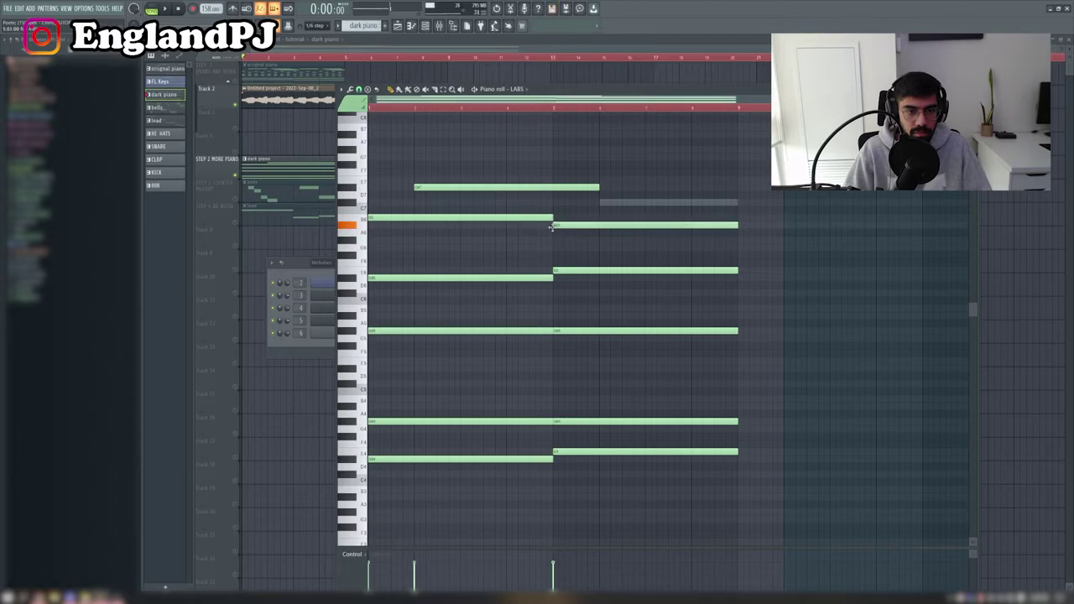
pyautogui.click(599, 202)
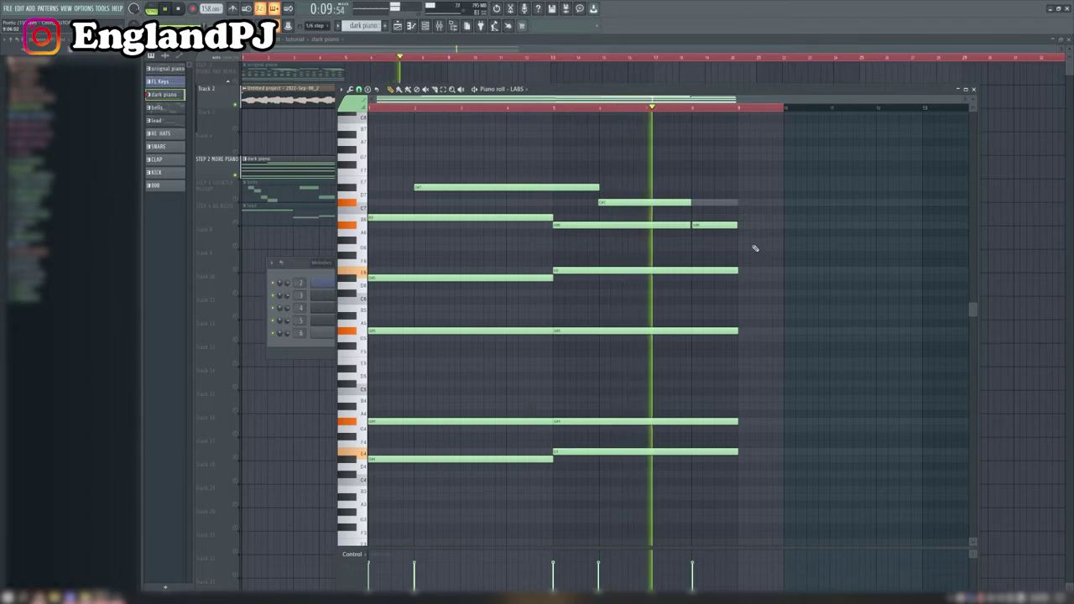
pyautogui.press('space')
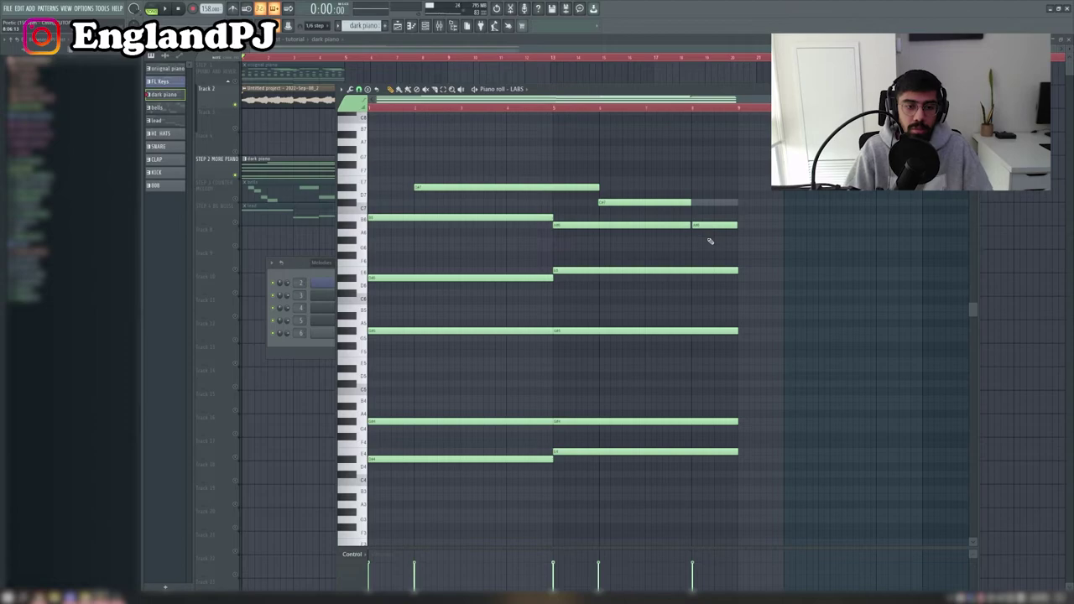
pyautogui.press('F7')
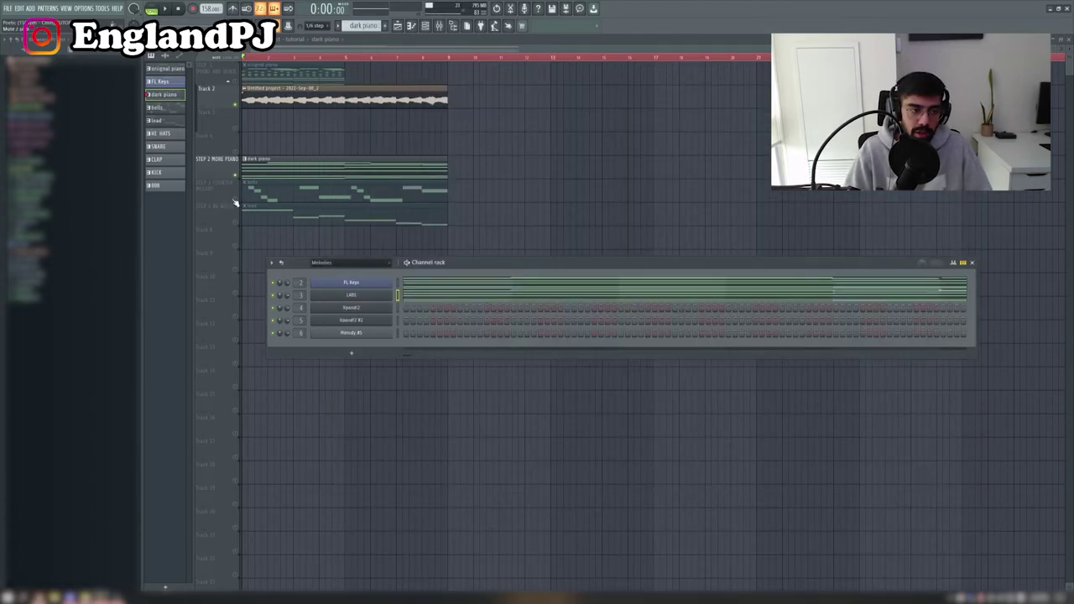
# Solo the bells track and open its pattern to examine the four phrases of the counter melody
pyautogui.rightClick(236, 201)
pyautogui.doubleClick(286, 191)
pyautogui.moveTo(440, 280); pyautogui.dragTo(384, 208)
pyautogui.moveTo(523, 257); pyautogui.dragTo(497, 215)
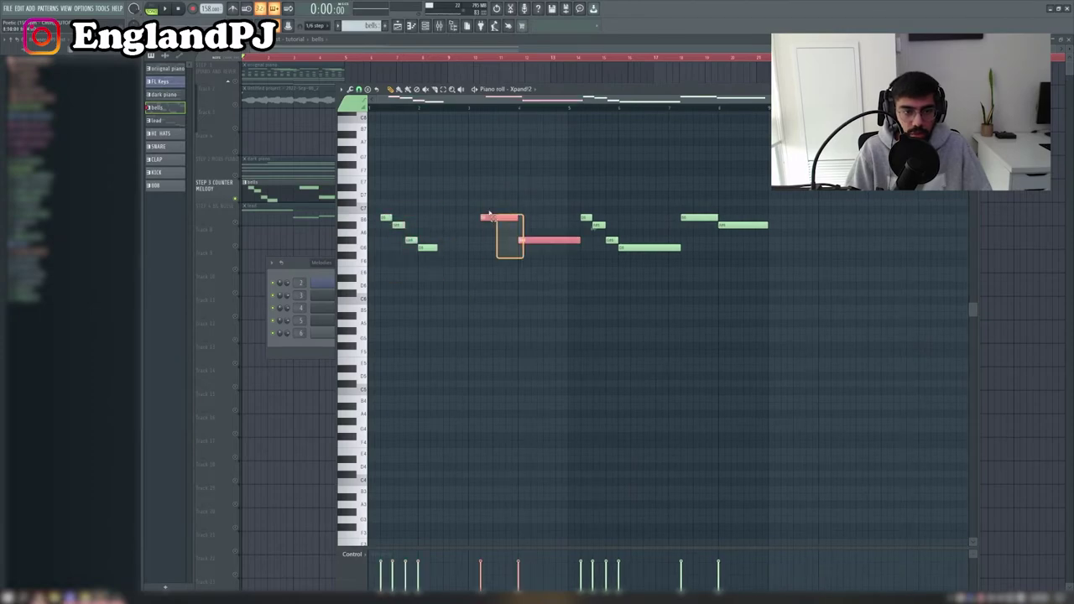
pyautogui.moveTo(676, 294); pyautogui.dragTo(590, 192)
pyautogui.moveTo(822, 280); pyautogui.dragTo(710, 185)
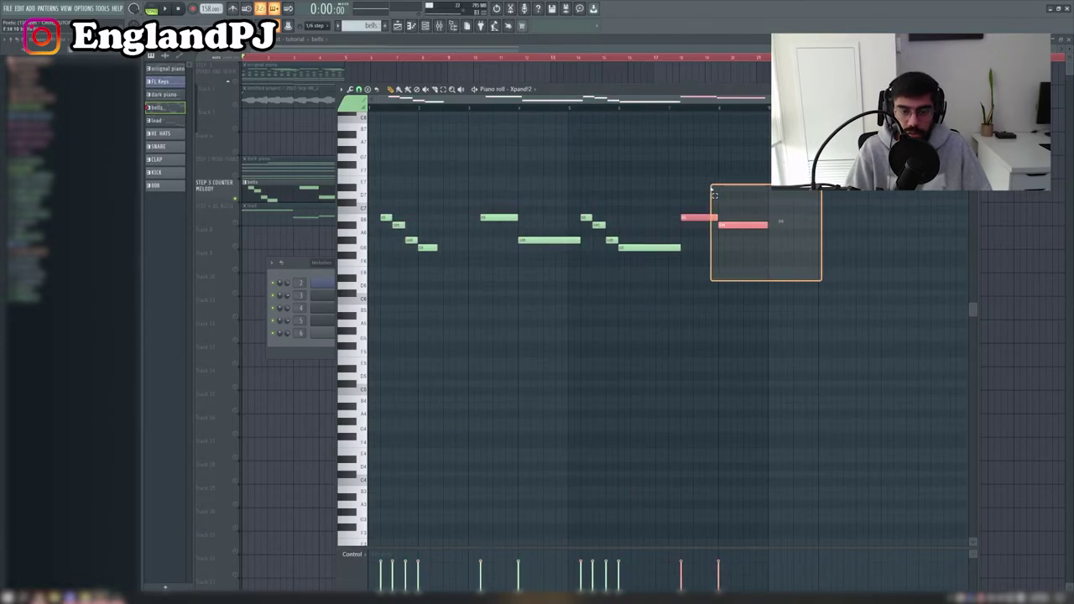
pyautogui.hotkey('ctrl', 'd')
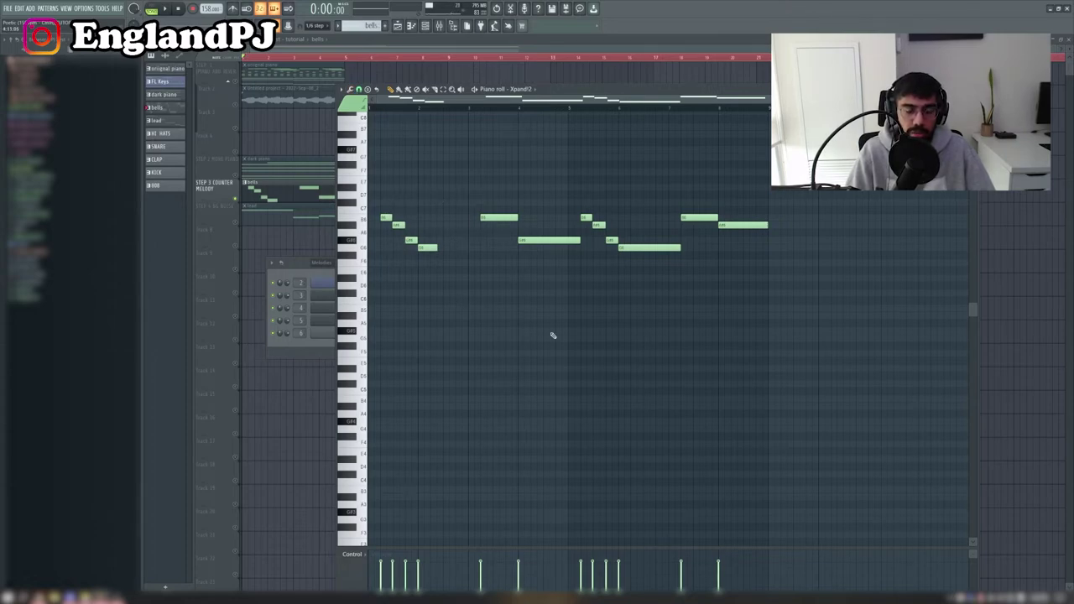
# Highlight all notes of the bells pattern, and play back the bells and lead patterns
pyautogui.moveTo(853, 320); pyautogui.dragTo(364, 168)
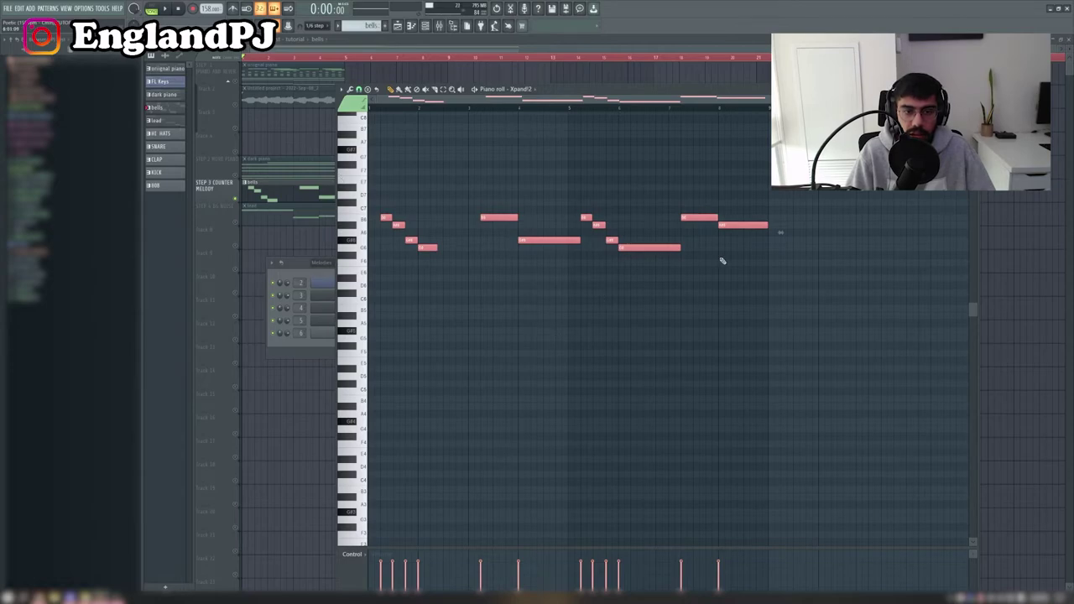
pyautogui.press('space')
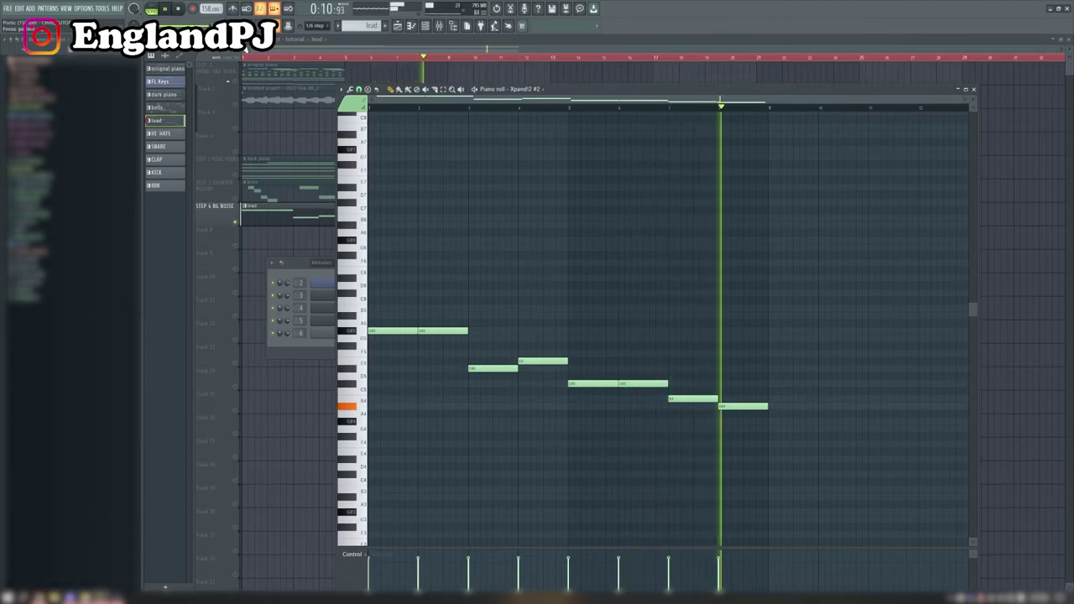
pyautogui.press('space')
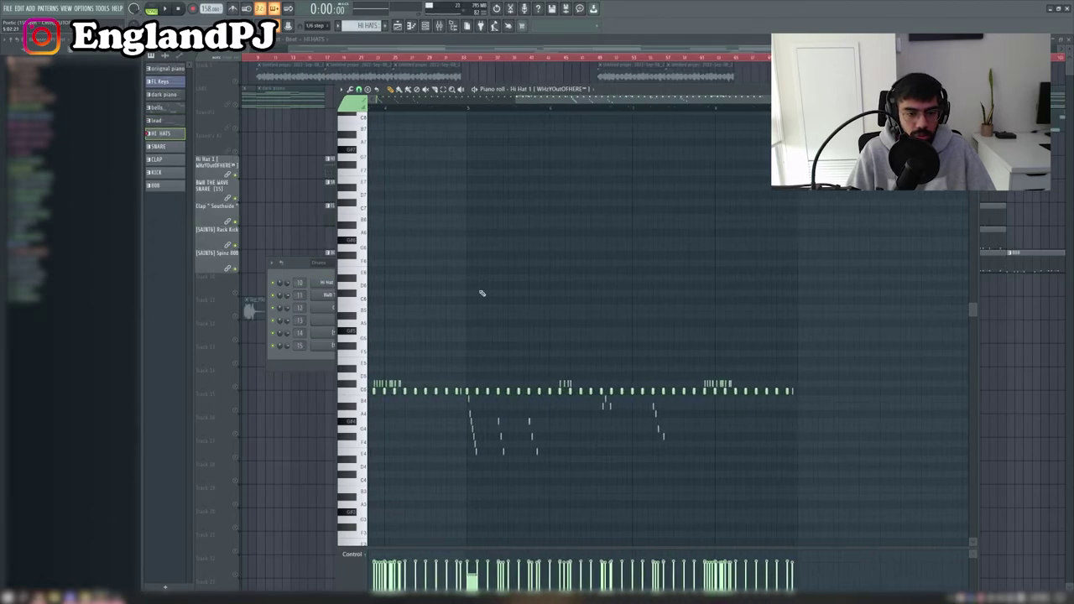
# Play the hi-hat pattern in pattern mode and select the Hi-Hats track in the mixer
pyautogui.hscroll(-3, 482, 293)
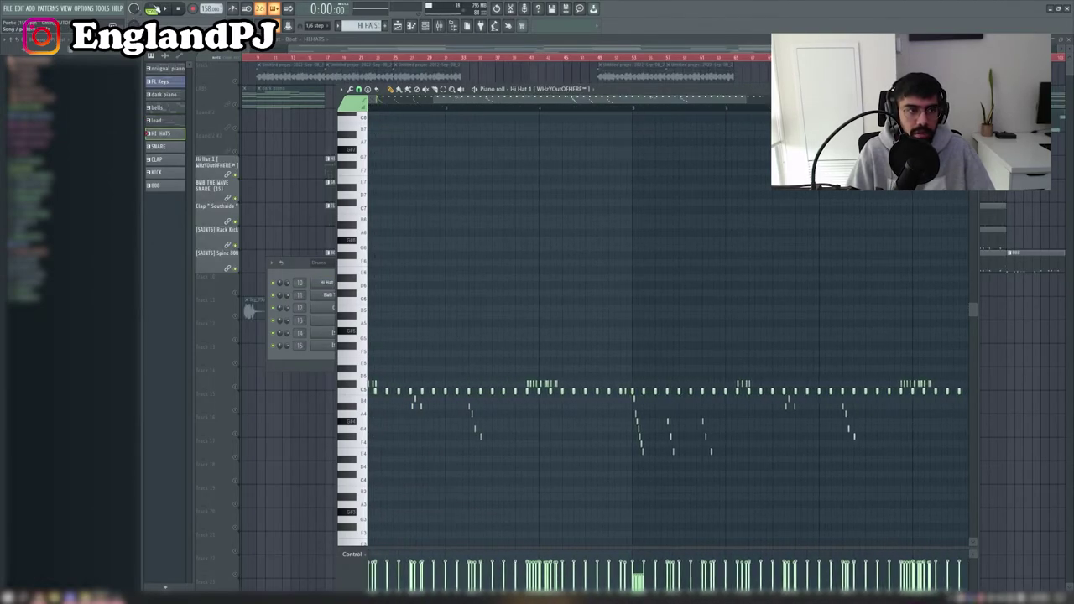
pyautogui.click(153, 8)
pyautogui.press('space')
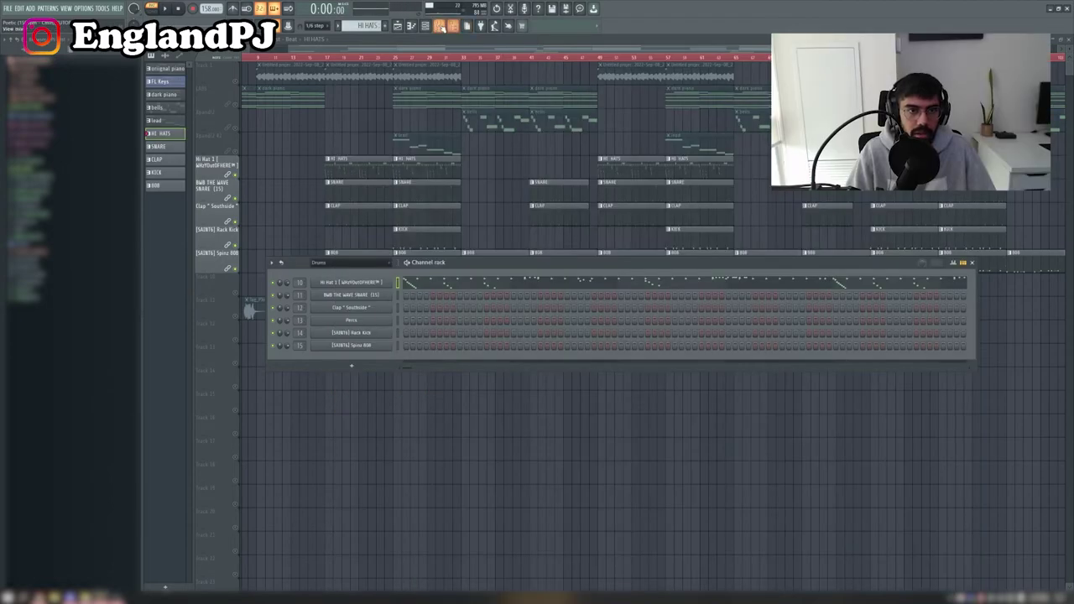
pyautogui.click(440, 26)
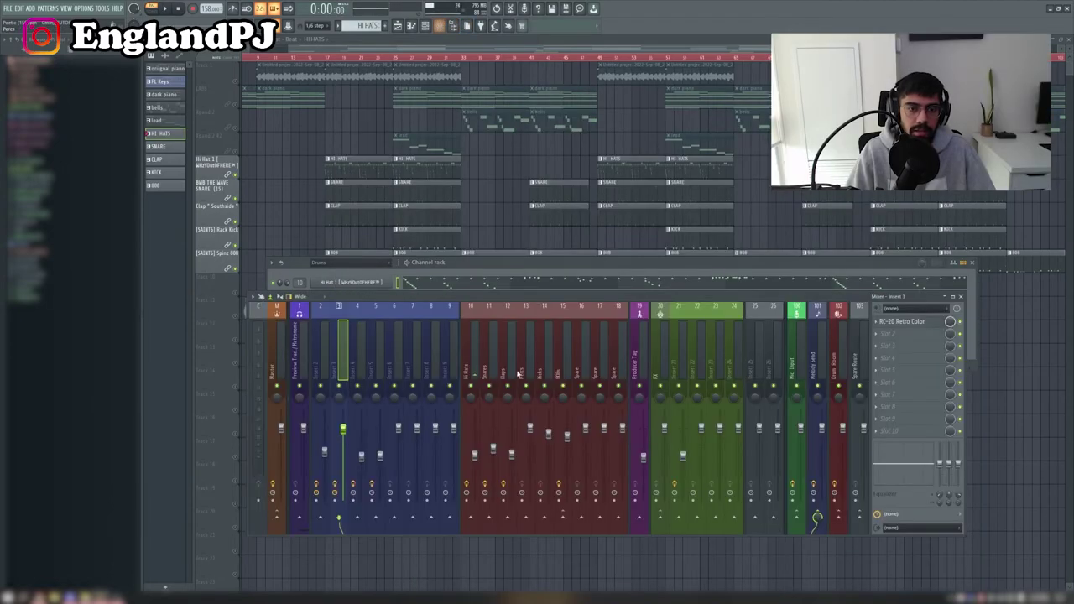
pyautogui.click(471, 357)
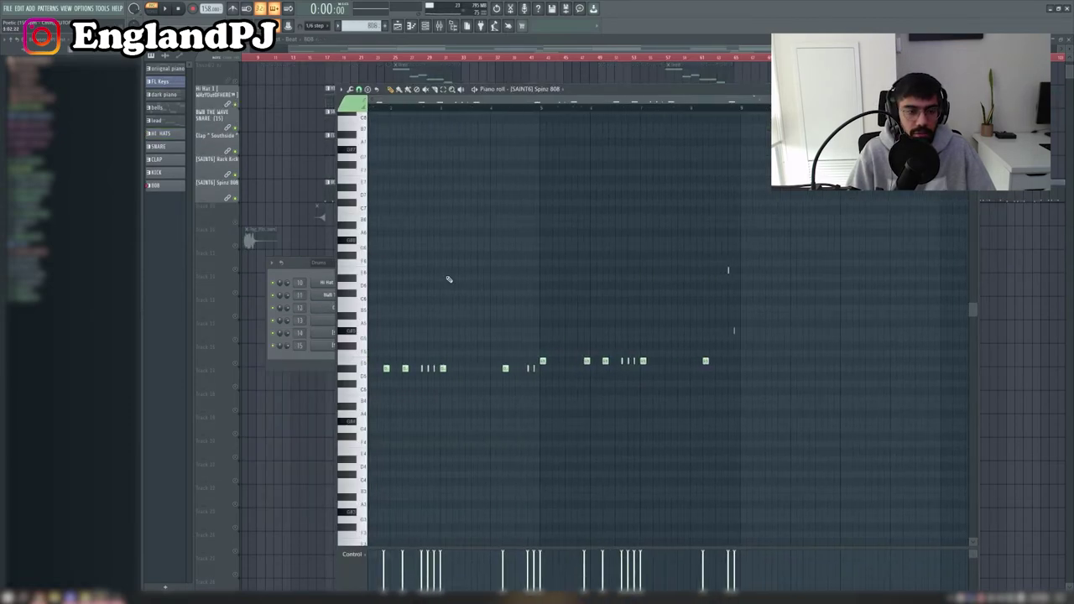
# Highlight all notes of the Spinz 808 pattern to review its bassline
pyautogui.moveTo(800, 423); pyautogui.dragTo(367, 280)
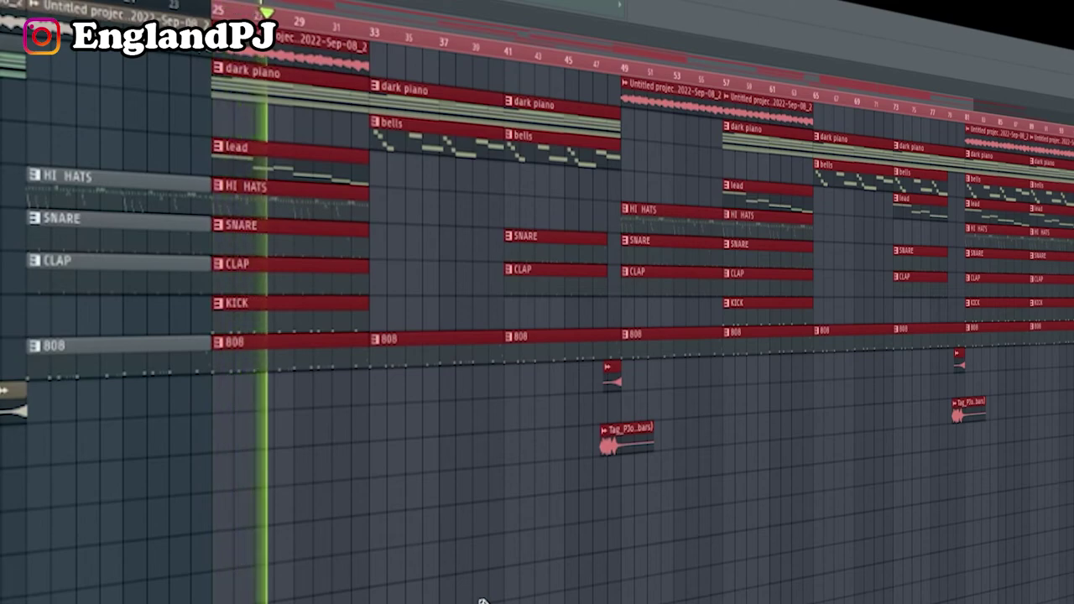
# Show the mixer's Master track, inspect its FabFilter Pro-Q 3 and PJ EQ settings, and close both plugins
pyautogui.press('F9')
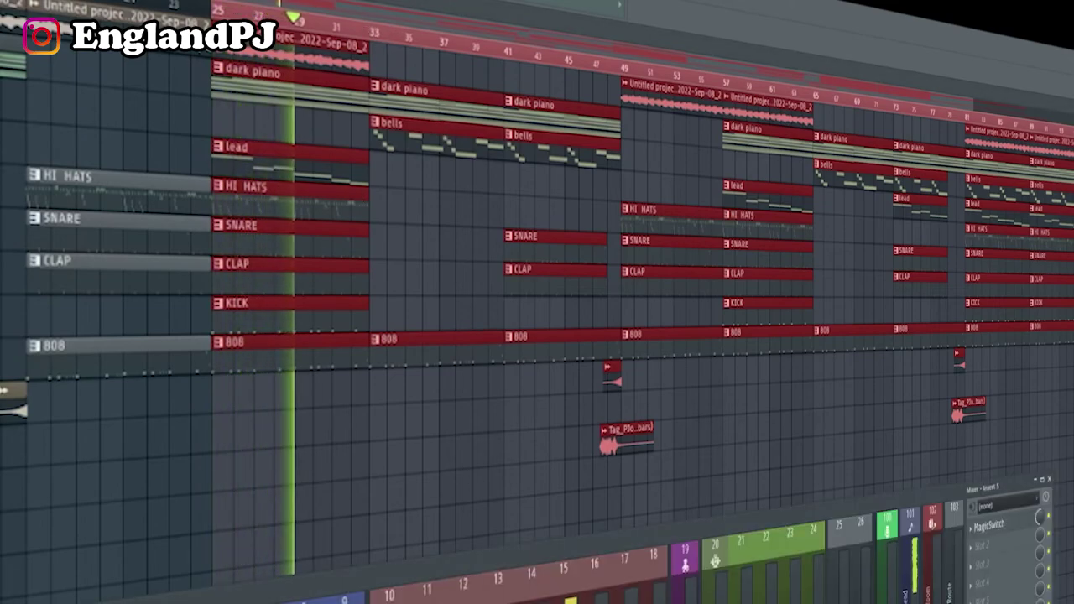
pyautogui.press('Left')
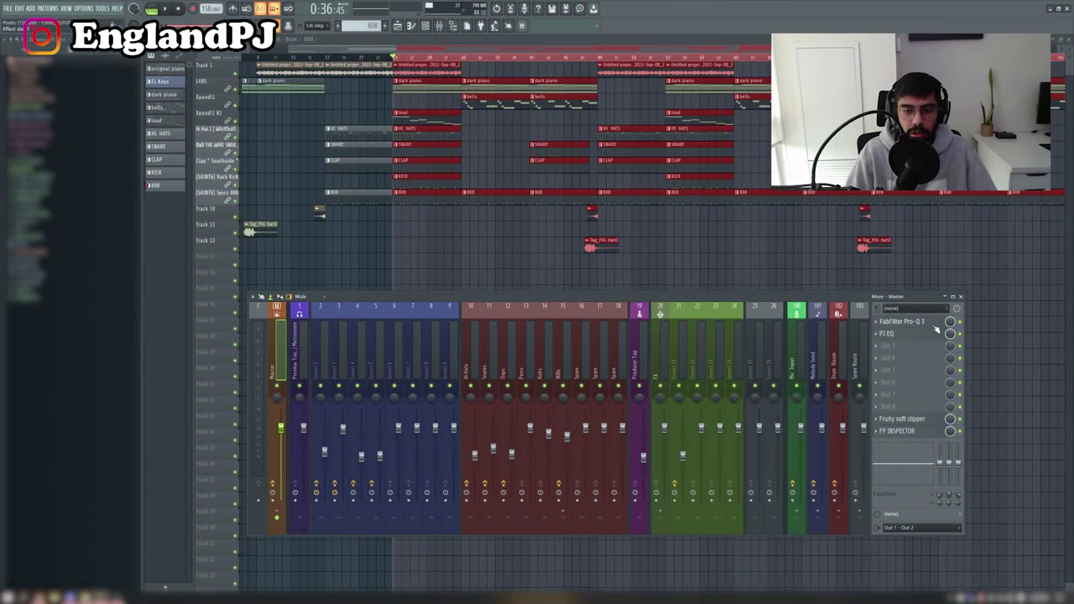
pyautogui.click(936, 327)
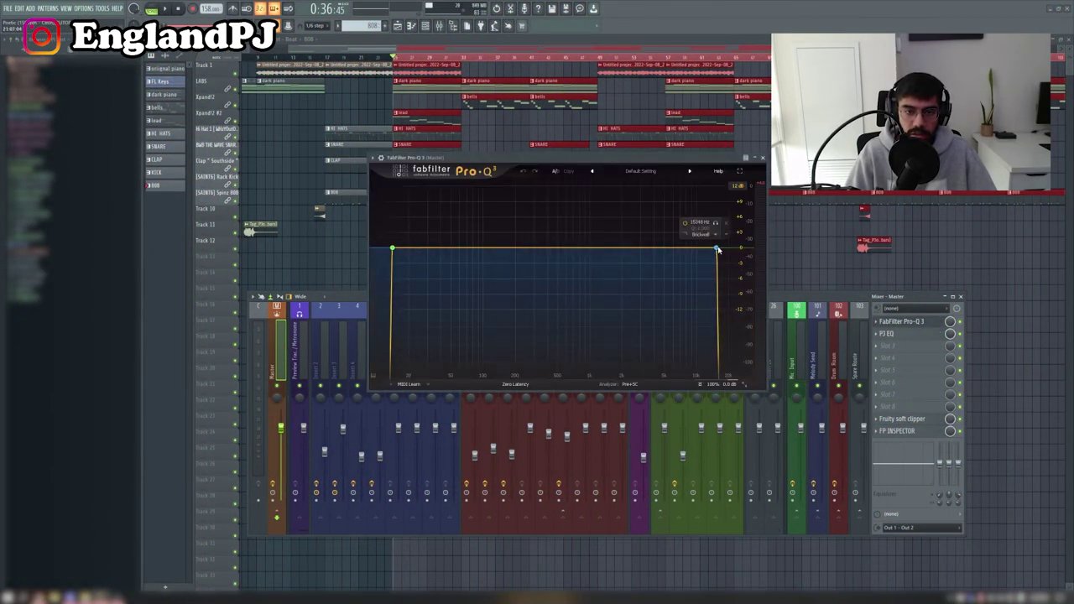
pyautogui.click(900, 332)
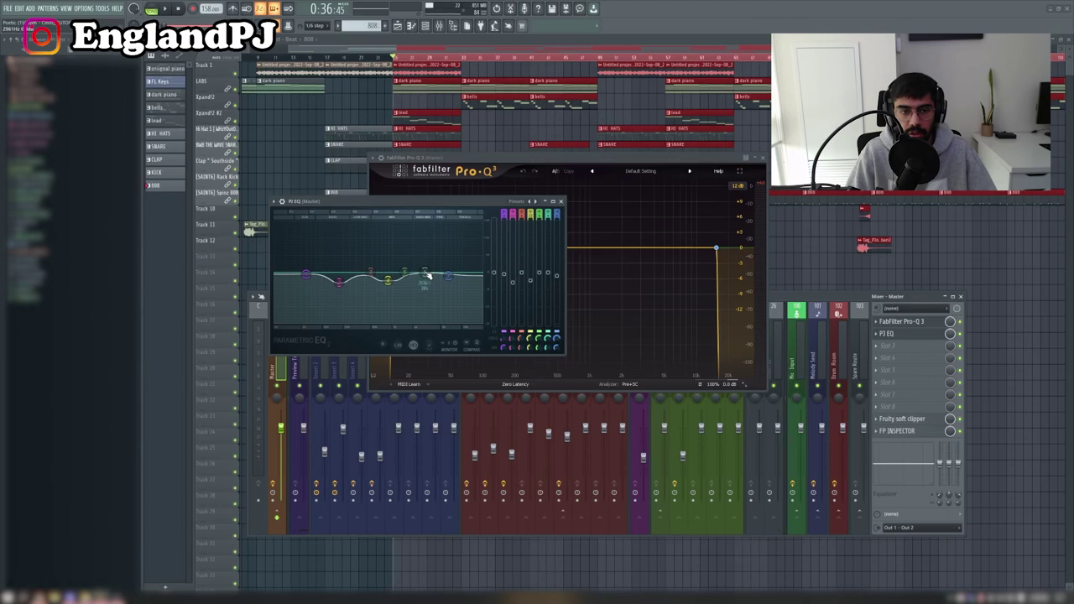
pyautogui.click(897, 333)
pyautogui.click(891, 321)
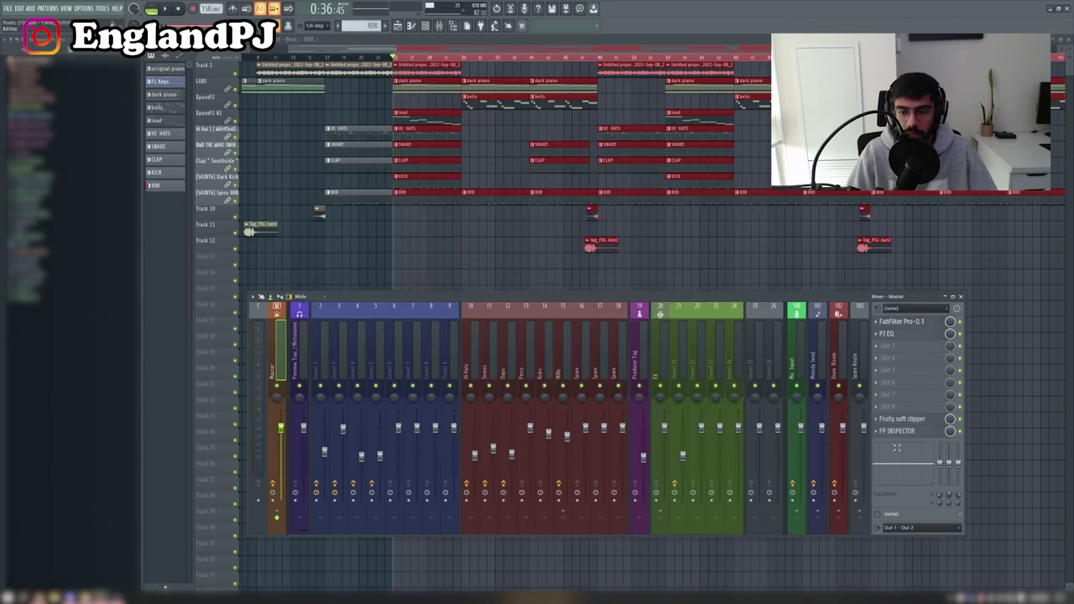